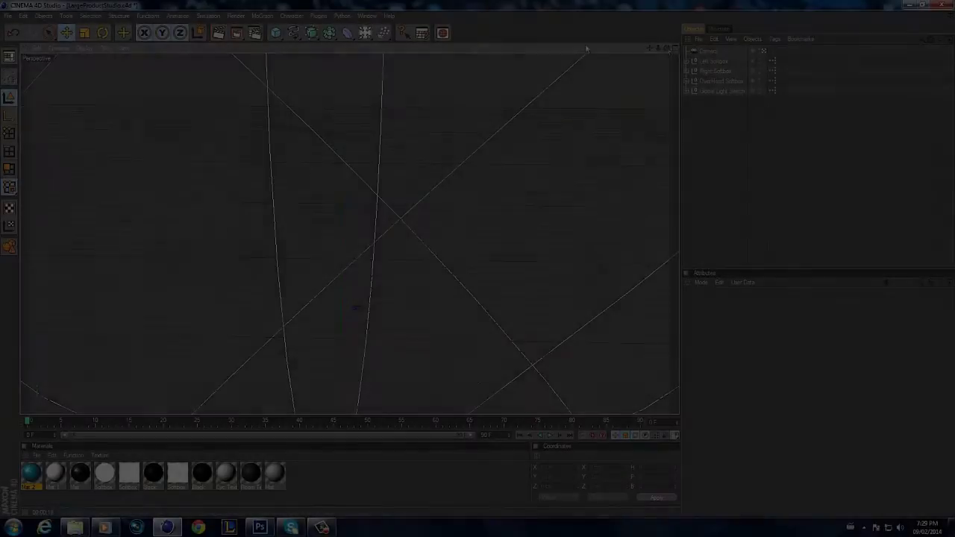
Step: Add a MoText reading CAPTAIN OBVIOUZ in a bold italic font, 250 cm deep, with a material
click(262, 16)
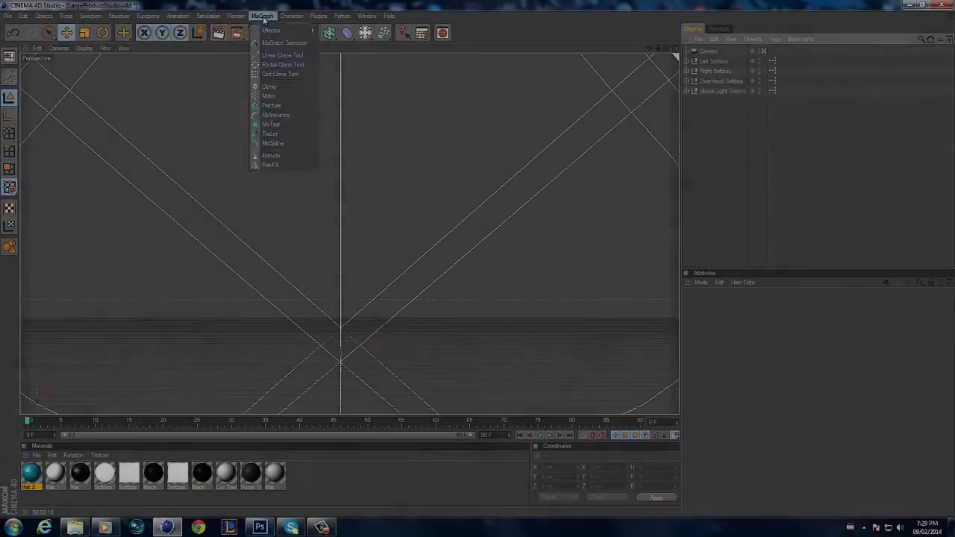
click(268, 75)
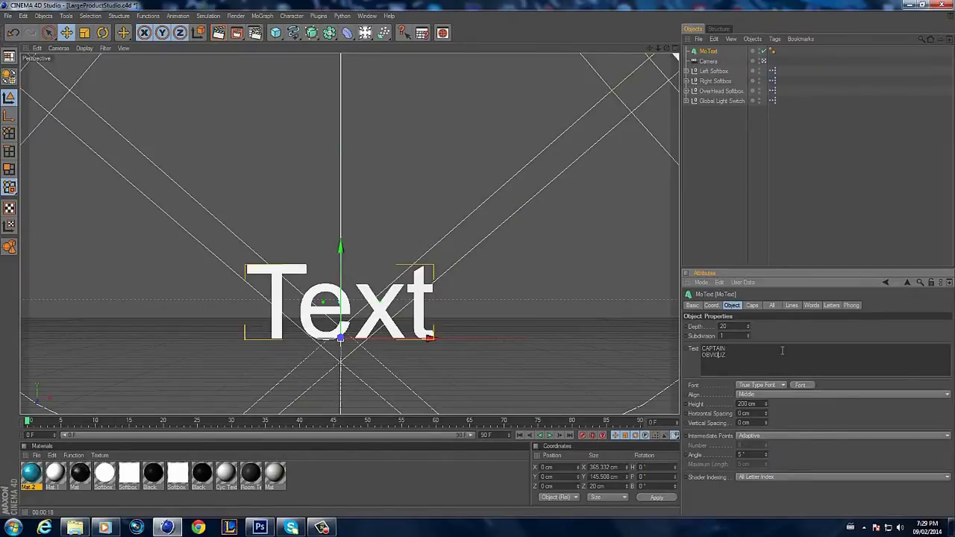
click(800, 384)
key(Down)
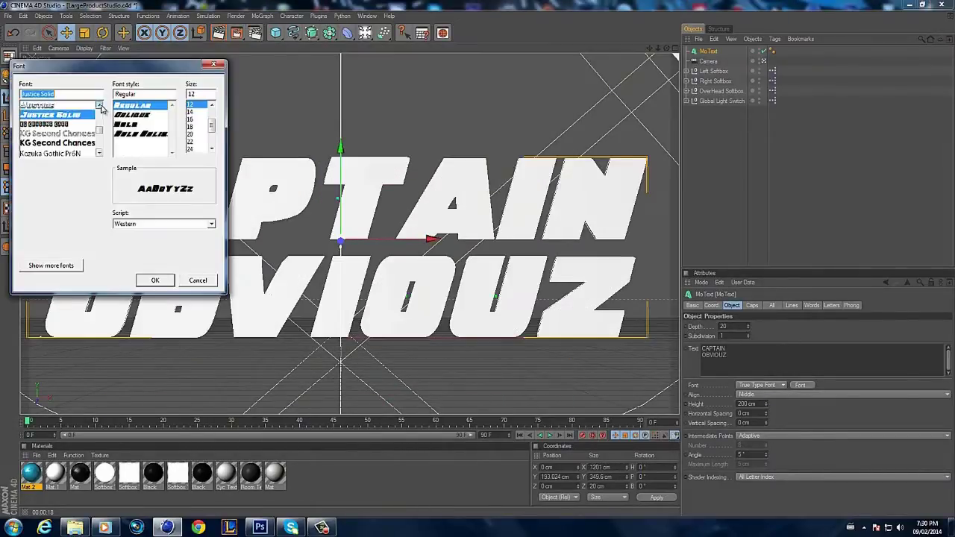
key(Down)
key(Up)
key(Return)
key(Return)
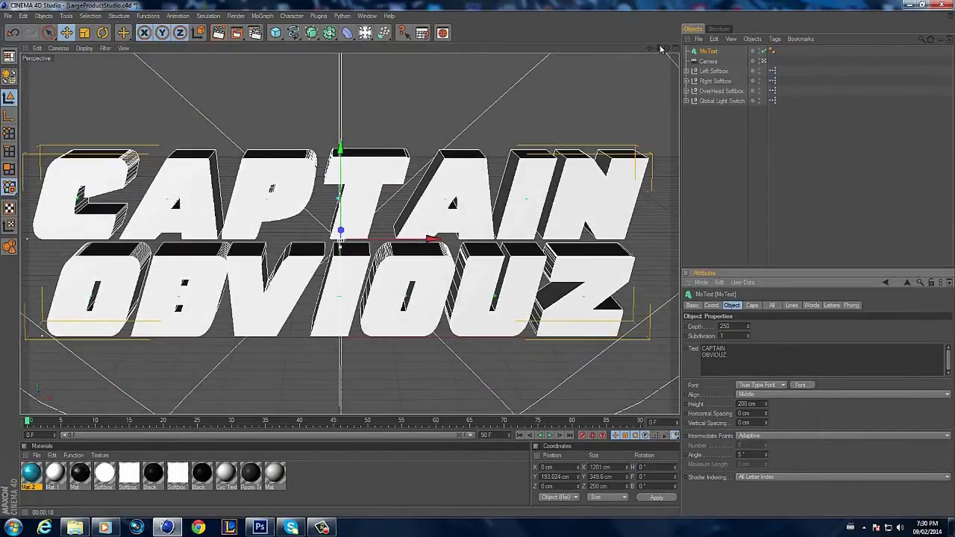
drag(55, 472, 709, 50)
click(648, 74)
Step: Duplicate the CAPTAIN OBVIOUZ MoText twice with copy and paste
click(708, 51)
key(ctrl+c)
key(ctrl+v)
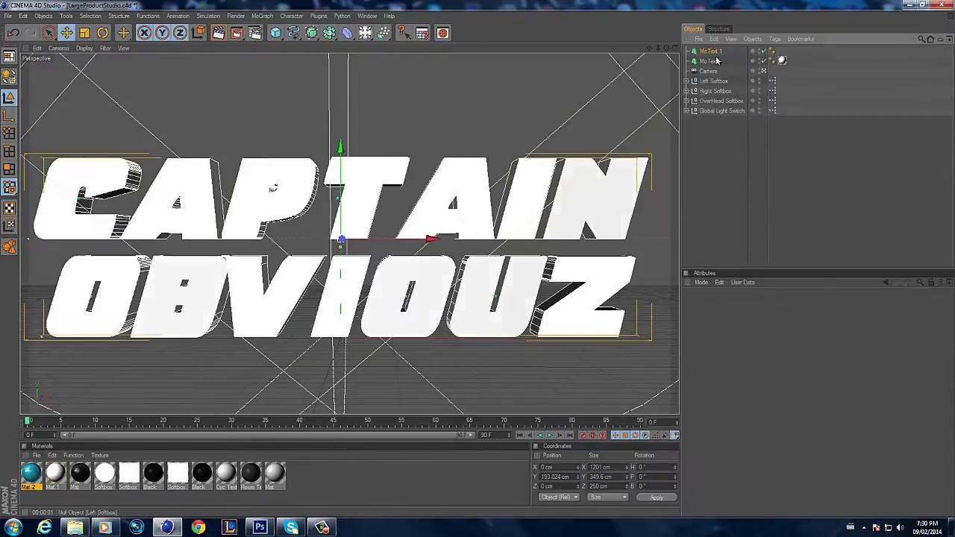
drag(672, 48, 479, 264)
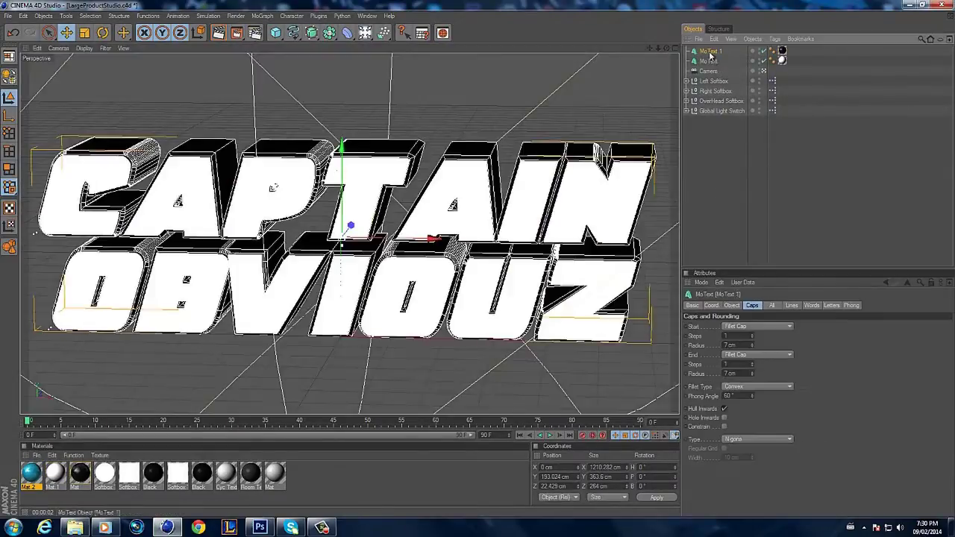
key(ctrl+v)
Step: Edit the cyan material and set the newest copy's caps to fillets of 14 and 12 cm
double_click(30, 473)
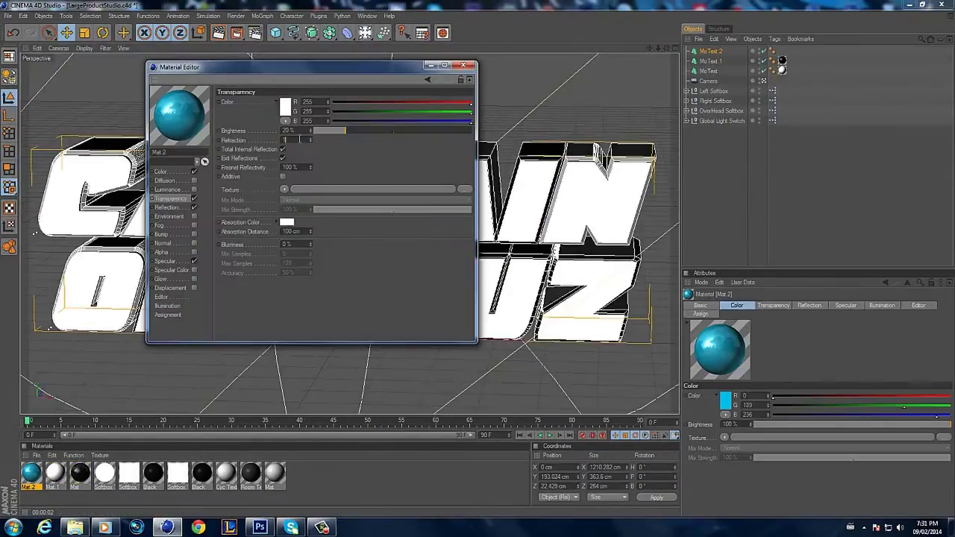
click(463, 66)
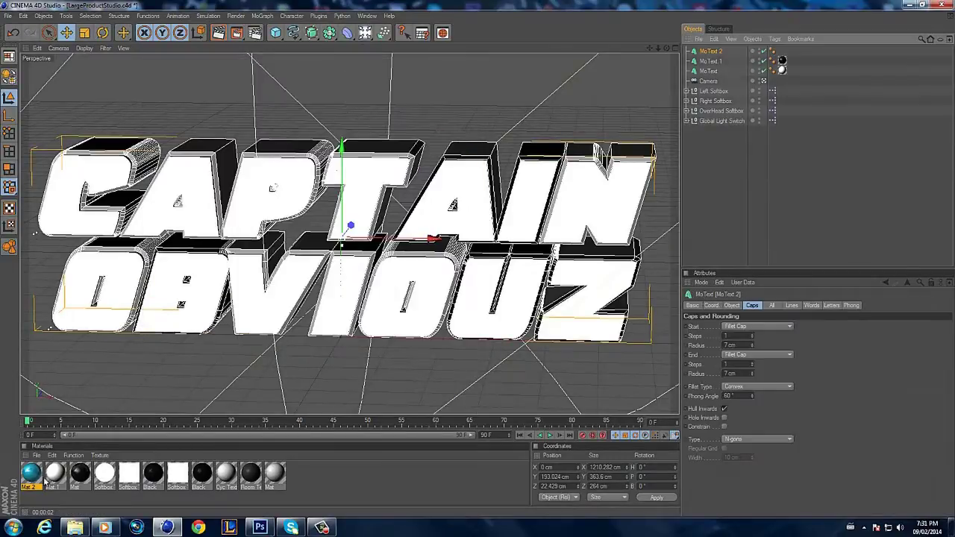
click(710, 51)
click(752, 305)
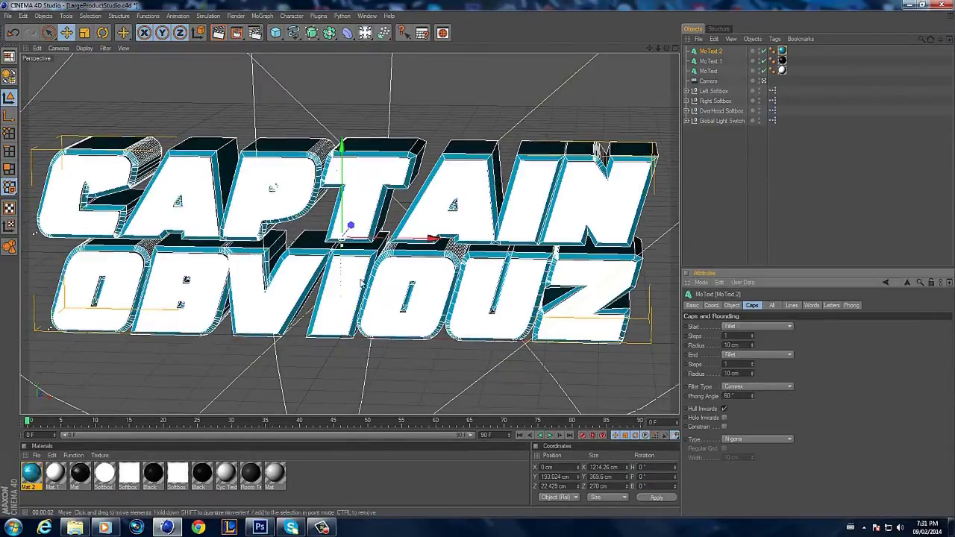
Step: Rotate the text layers sideways, checking the 34° and 18° angles with preview renders
click(218, 33)
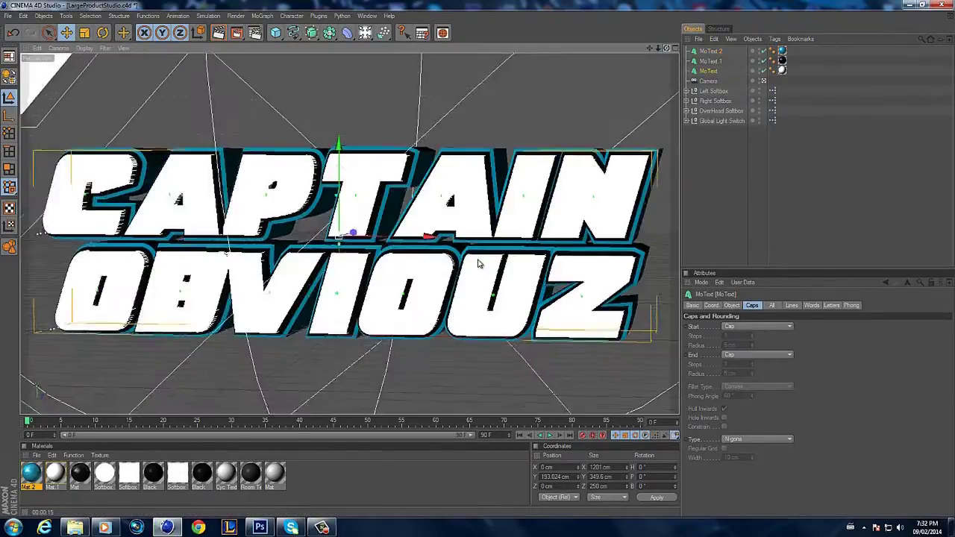
key(r)
drag(234, 400, 388, 395)
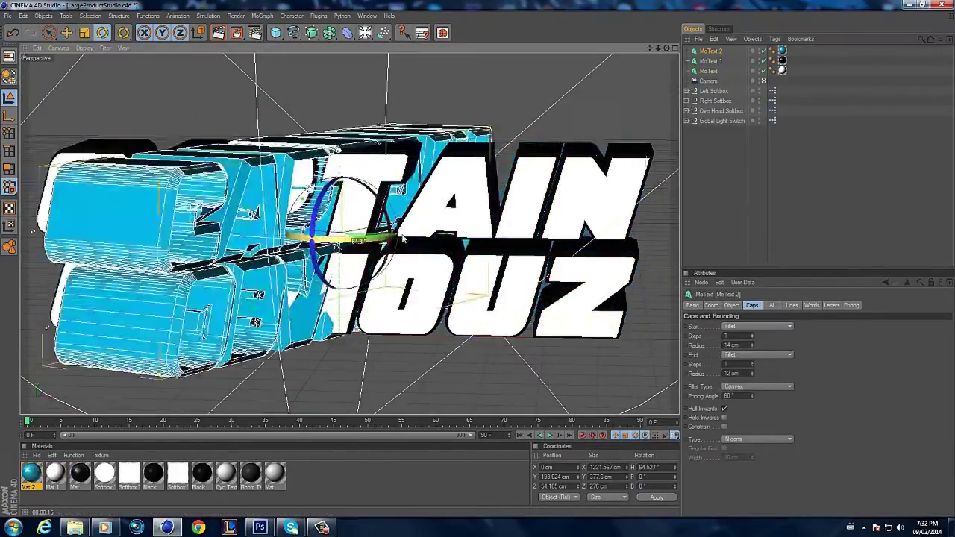
click(218, 33)
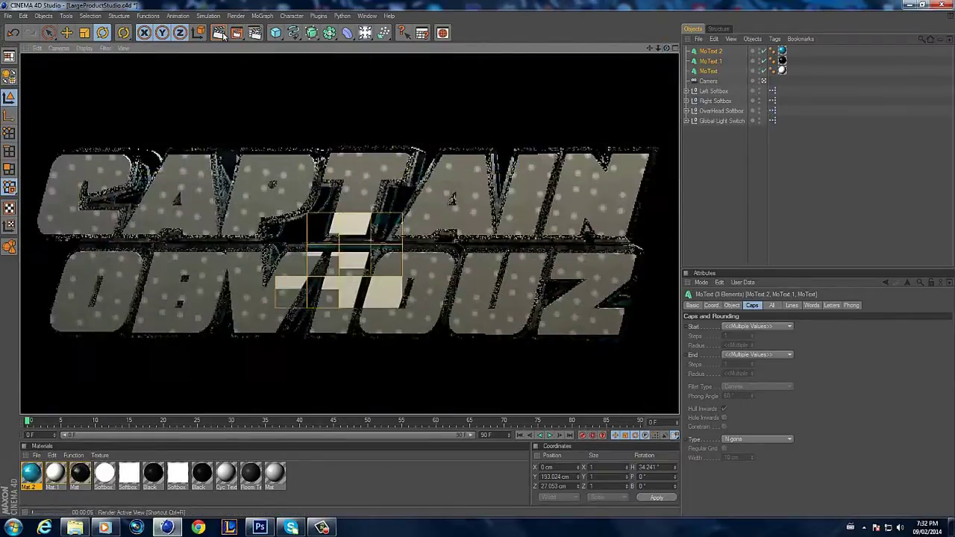
drag(518, 224, 481, 263)
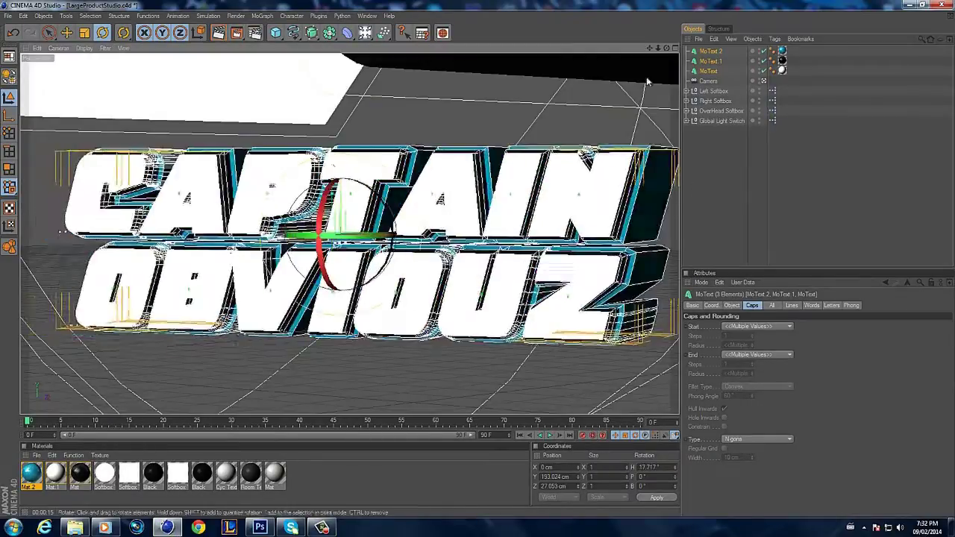
click(218, 33)
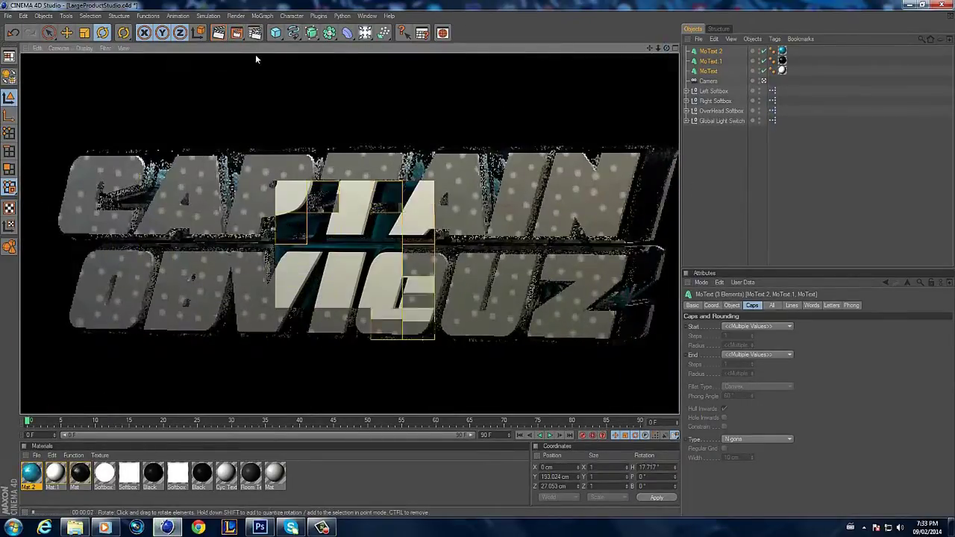
Step: Settle the heading at about 10.7°, shift X to 40.675, and render the final image
mouse_move(403, 237)
mouse_down()
mouse_move(374, 237)
mouse_move(394, 237)
mouse_up()
key(e)
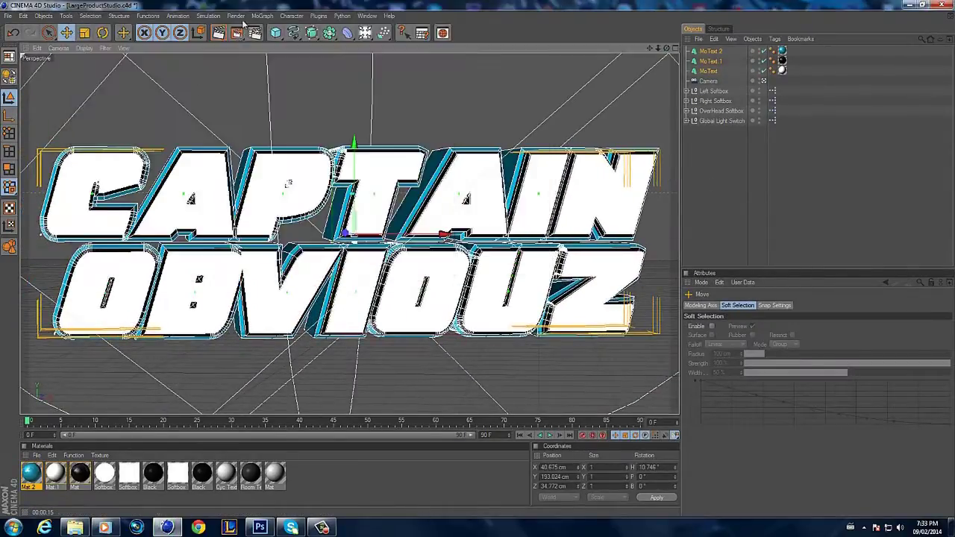
key(shift+r)
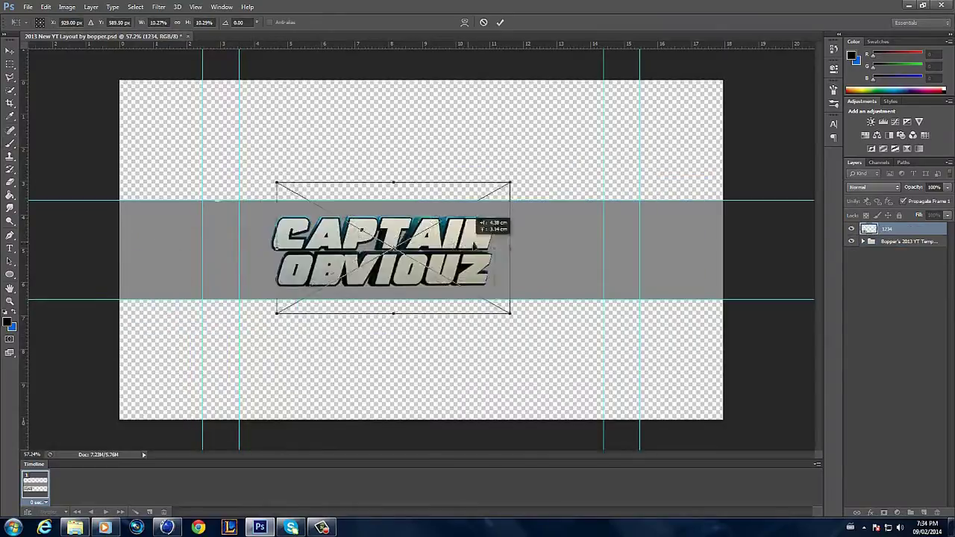
Step: Enlarge the placed title render and add a new layer with white paint colour
drag(511, 182, 541, 182)
key(Return)
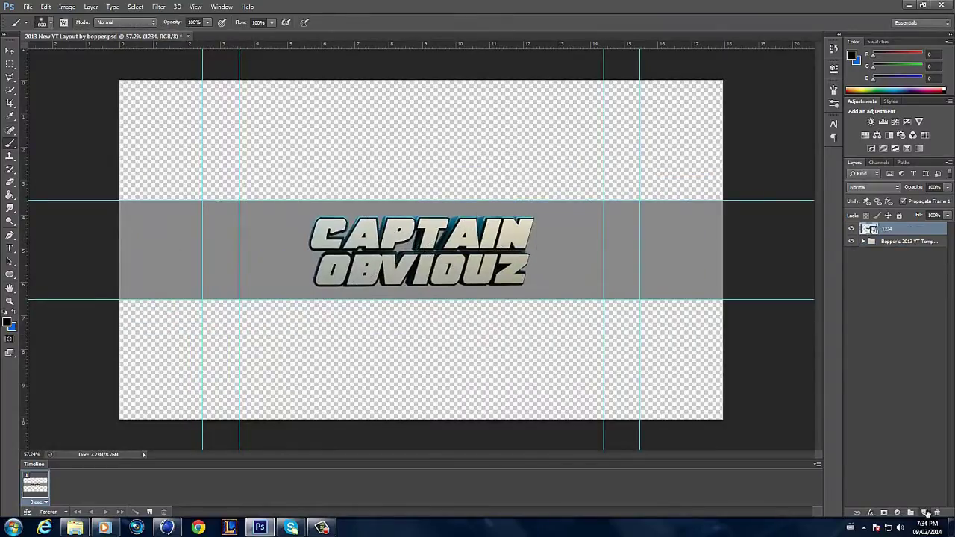
key(ctrl+shift+alt+n)
click(7, 323)
click(629, 331)
Step: Paint a white glow above and black shading below the title on an Overlay layer
drag(299, 172, 538, 172)
drag(482, 347, 522, 351)
click(873, 187)
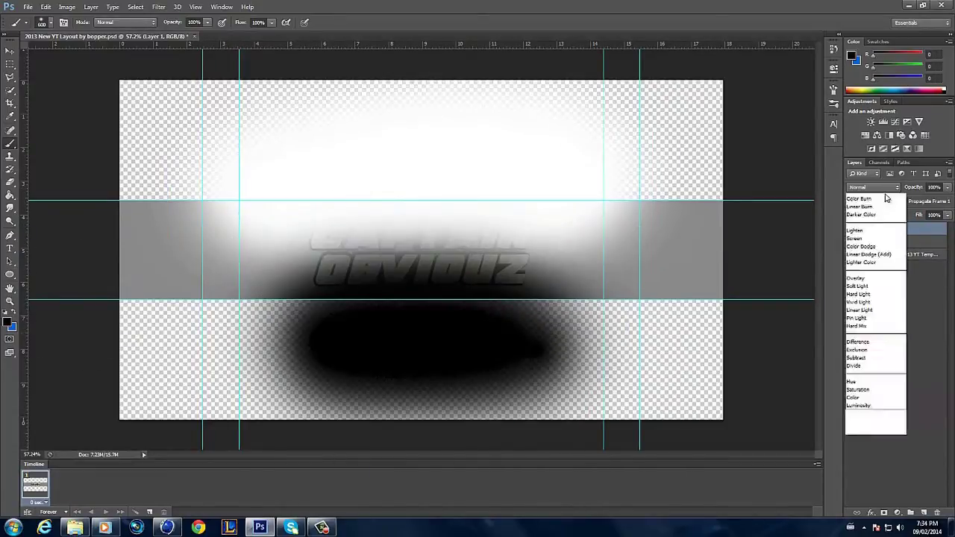
click(870, 321)
drag(359, 309, 447, 303)
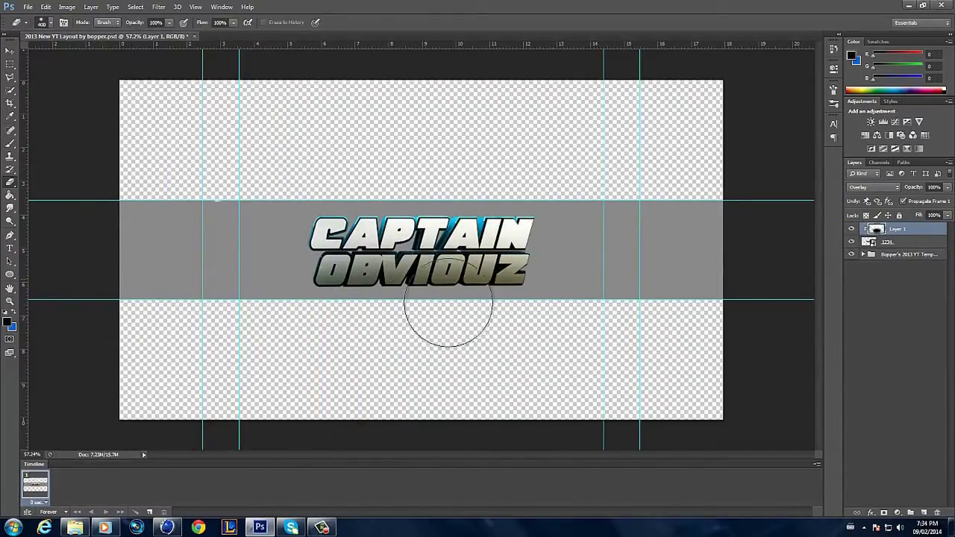
Step: Set up a hard round brush with white as the painting colour
key(b)
right_click(209, 224)
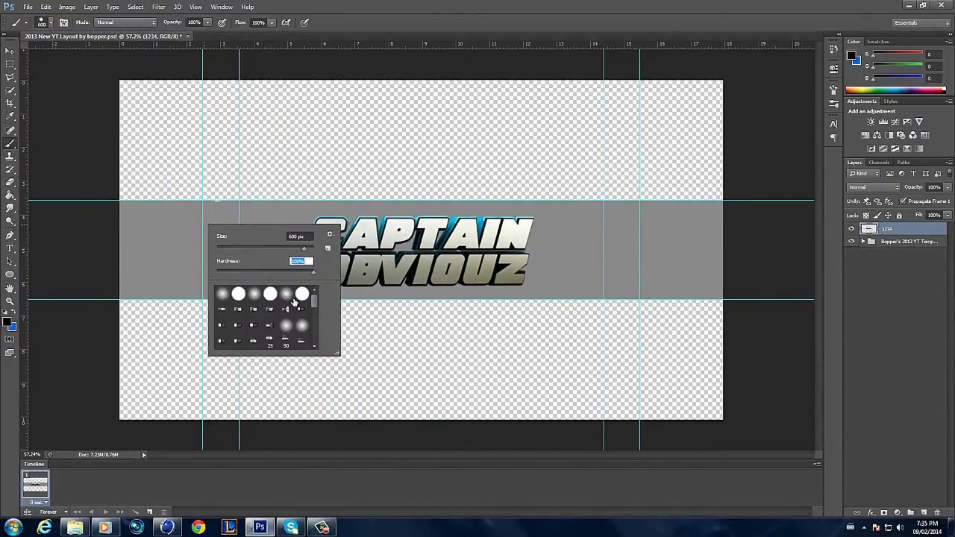
click(224, 294)
click(7, 322)
click(630, 331)
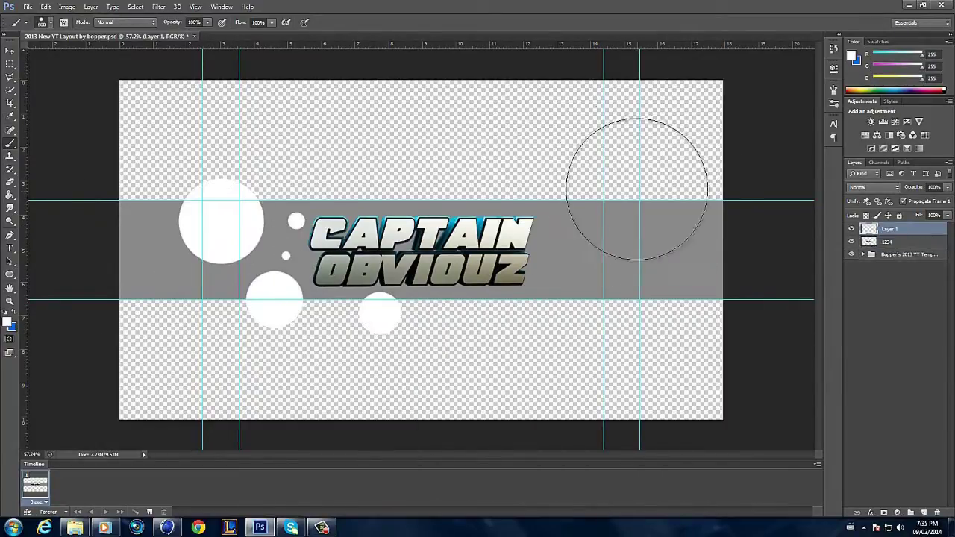
Step: Paint white circles: a large one right, a small dot near the title, a large one left
click(631, 188)
key(bracketleft)
key(bracketleft)
key(bracketleft)
click(552, 257)
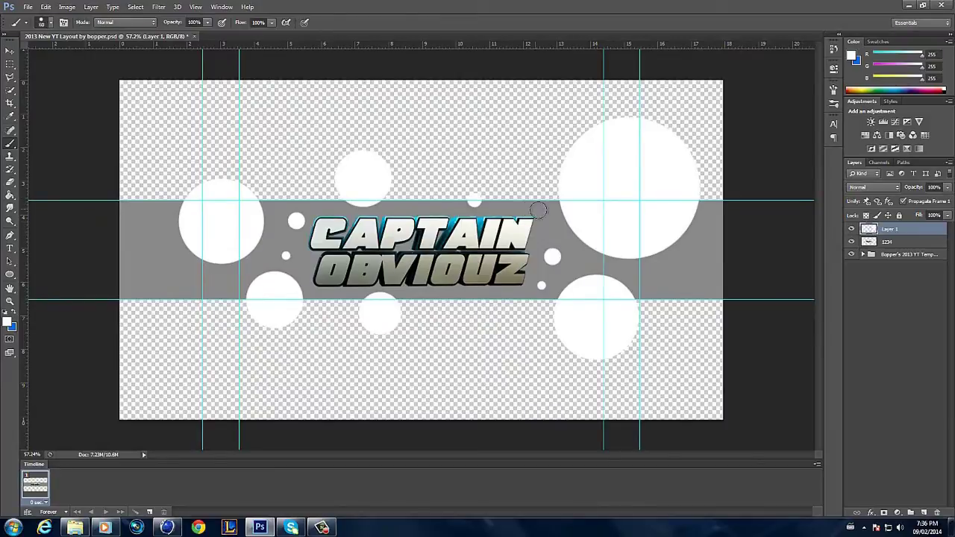
click(93, 261)
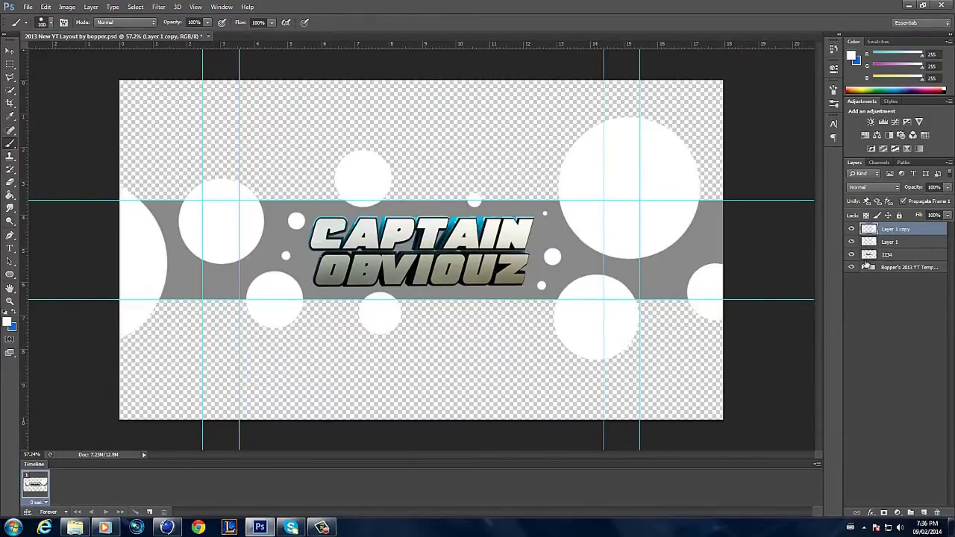
Step: Move both circle layers beneath the grey band in the Layers panel
scroll(874, 186, down, 8)
key(ctrl+t)
drag(320, 90, 325, 84)
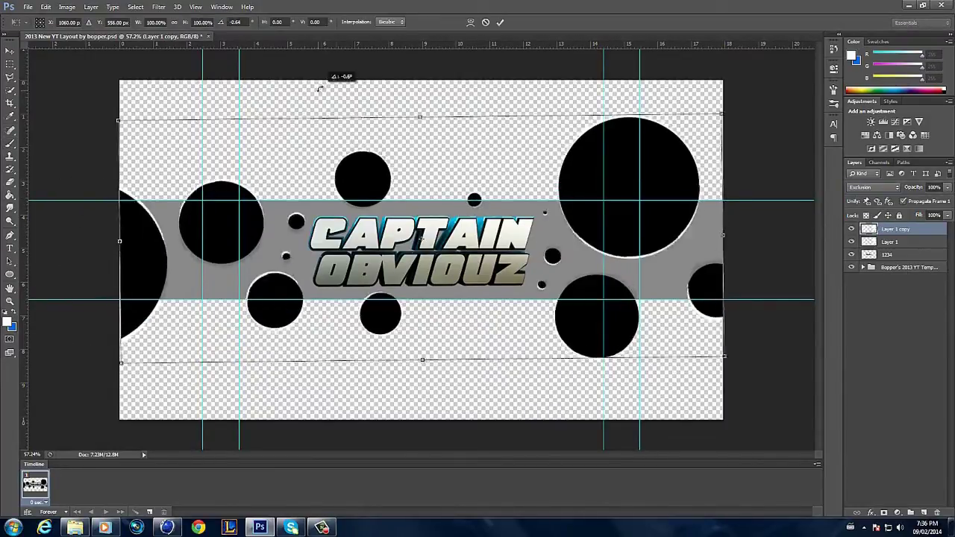
key(Escape)
shift+click(888, 243)
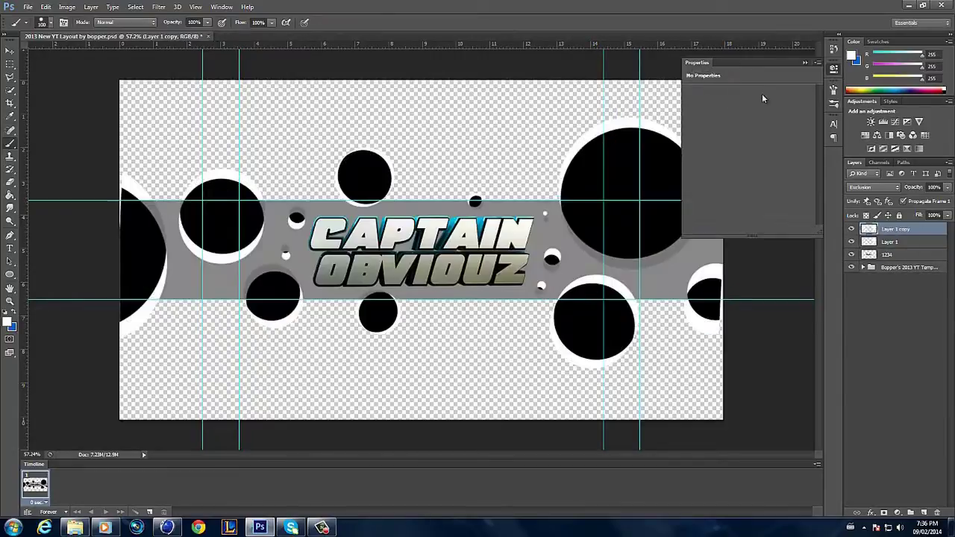
drag(886, 232, 924, 278)
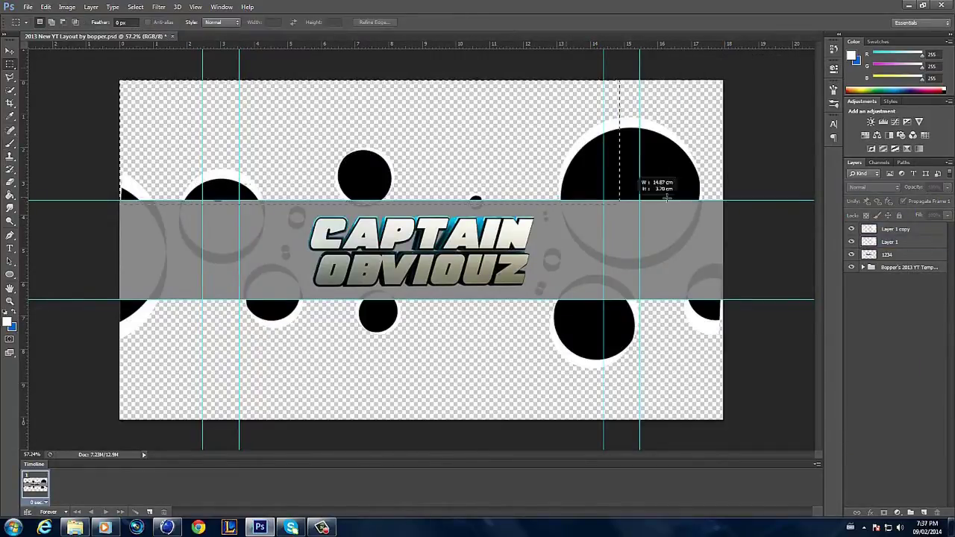
Step: Delete the white circles in the areas above and below the grey band
drag(667, 197, 722, 201)
right_click(460, 130)
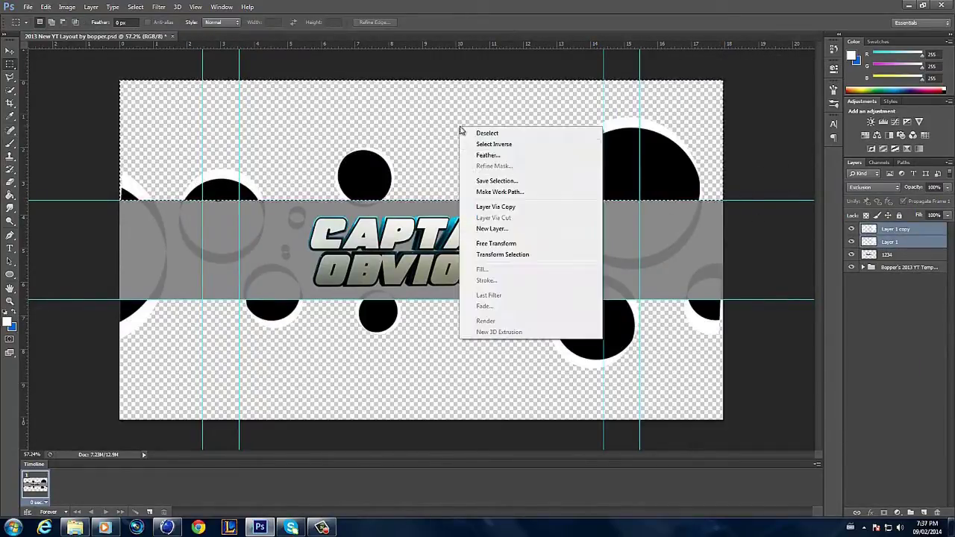
click(494, 144)
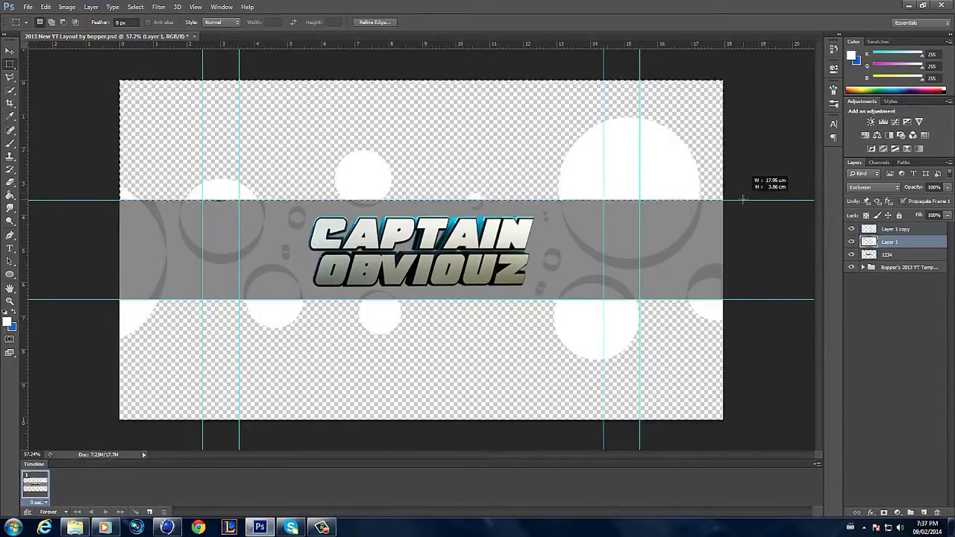
key(Delete)
drag(112, 300, 746, 429)
key(Delete)
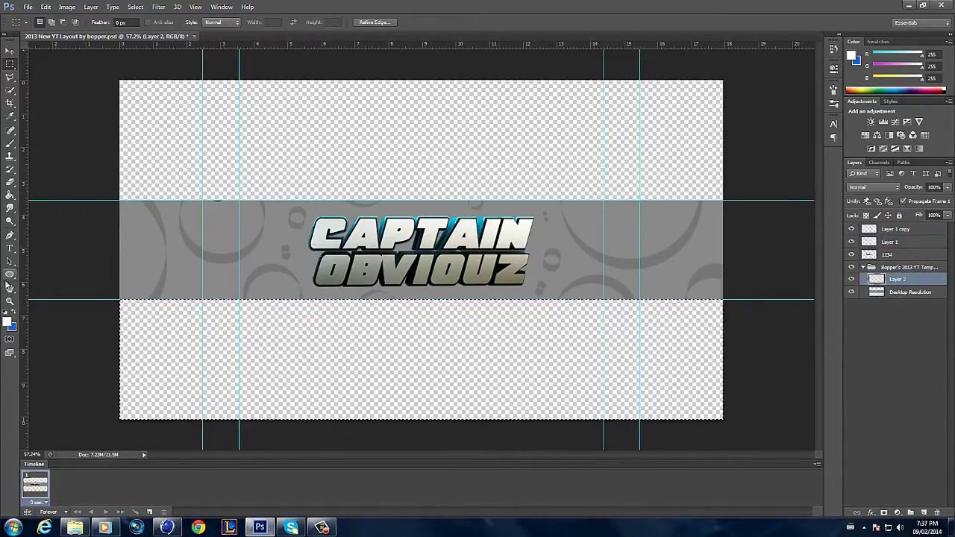
Step: Set black as foreground colour and move Layer 2 out of the template group, undoing stray paint
click(9, 322)
click(635, 333)
key(b)
click(149, 358)
key(ctrl+z)
right_click(213, 243)
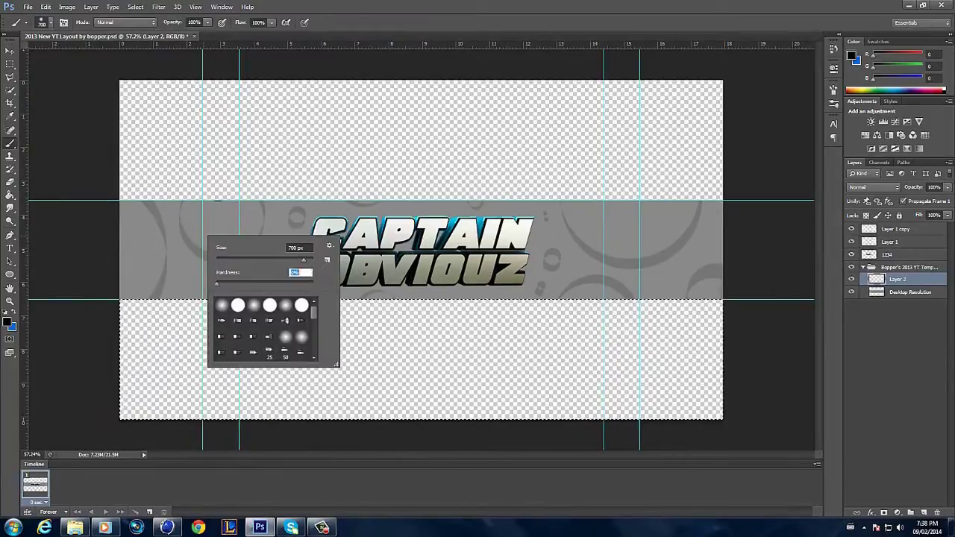
click(896, 255)
drag(127, 313, 716, 314)
key(ctrl+z)
Step: Give layer 1234 a Drop Shadow and select the three-sided Polygon tool
click(870, 514)
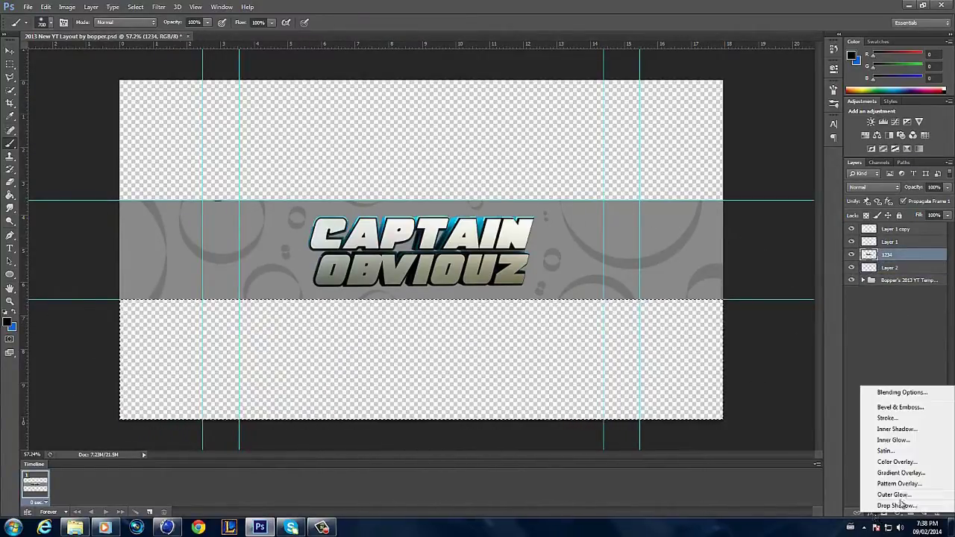
click(900, 505)
key(Return)
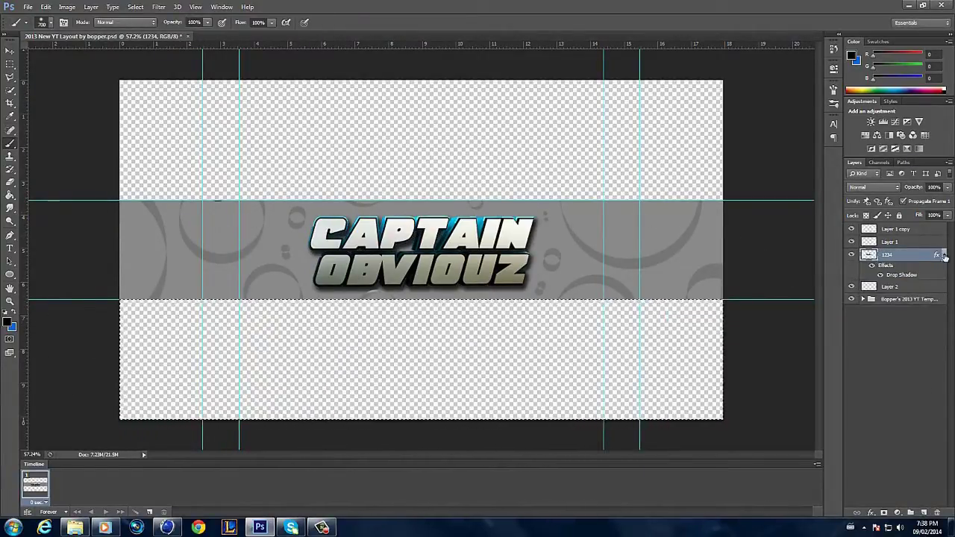
right_click(14, 275)
click(44, 302)
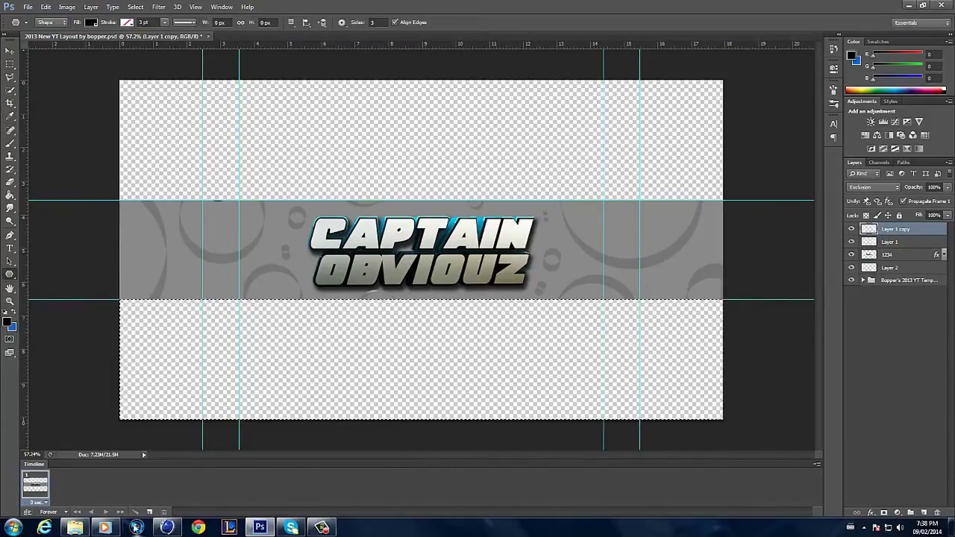
Step: Clear the selection and draw black triangles left, right, above and below the title
right_click(349, 363)
click(369, 132)
drag(252, 235, 257, 241)
drag(575, 222, 552, 200)
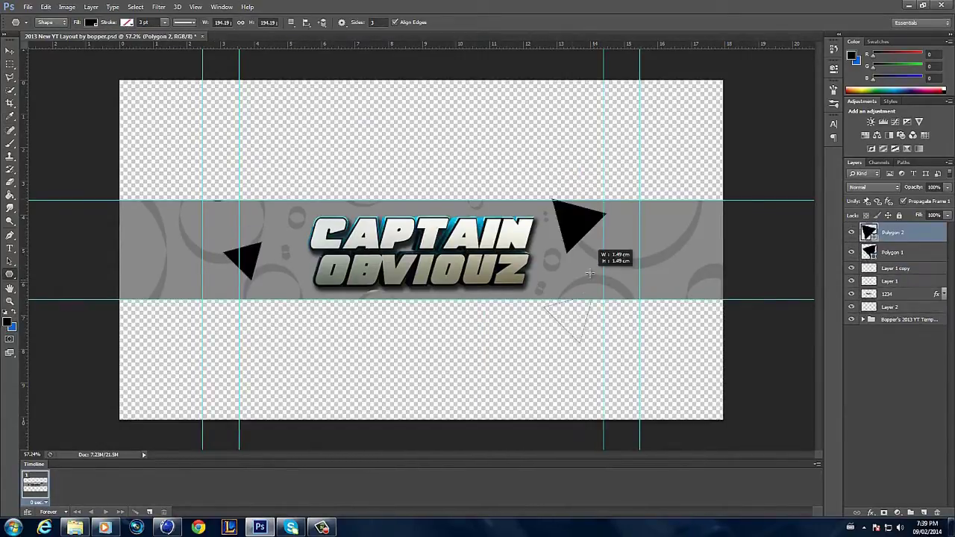
drag(573, 314, 597, 291)
drag(290, 287, 291, 275)
drag(265, 209, 290, 209)
drag(394, 206, 397, 195)
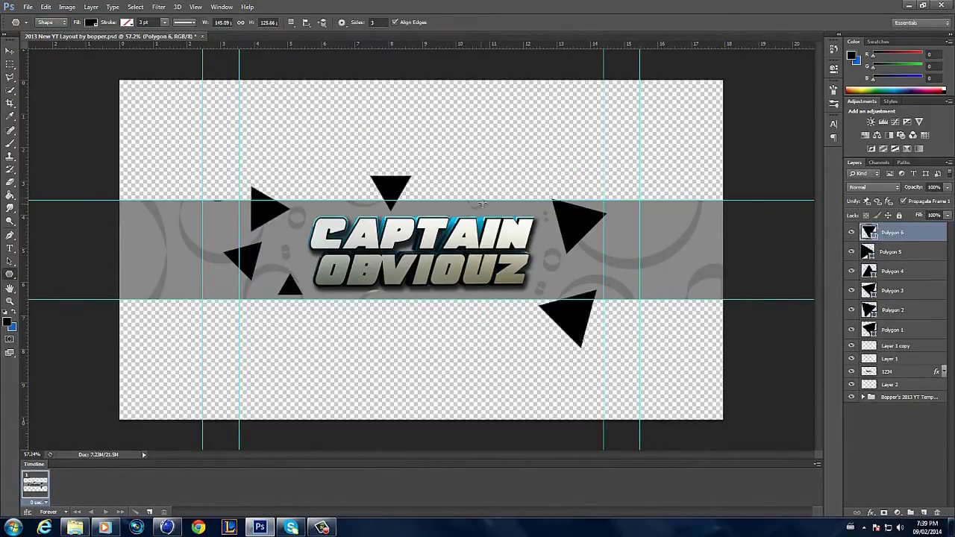
drag(575, 241, 593, 258)
Step: Zoom in and add more small black triangles around the title at varied angles
alt+scroll(278, 286, up, 5)
drag(276, 312, 257, 299)
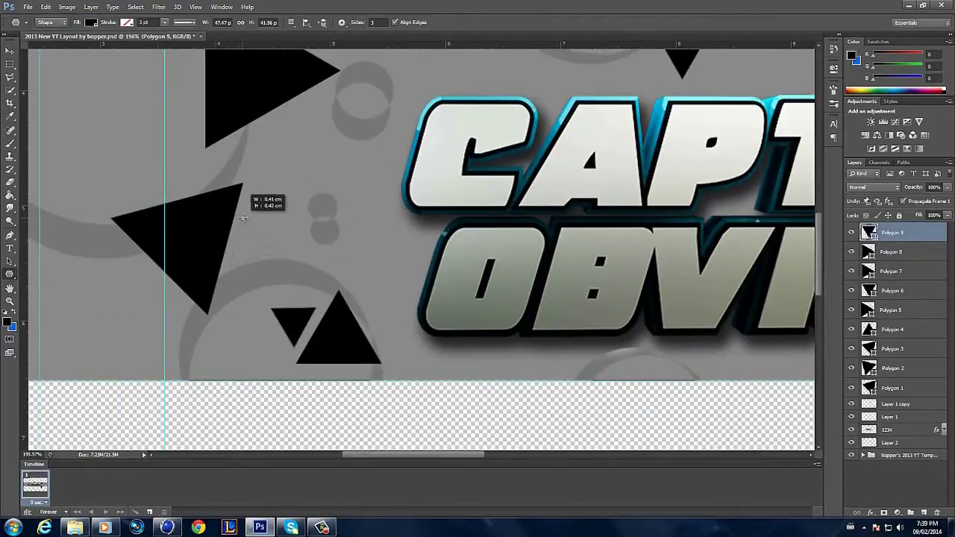
drag(240, 219, 261, 246)
scroll(695, 334, up, 2)
drag(601, 266, 613, 279)
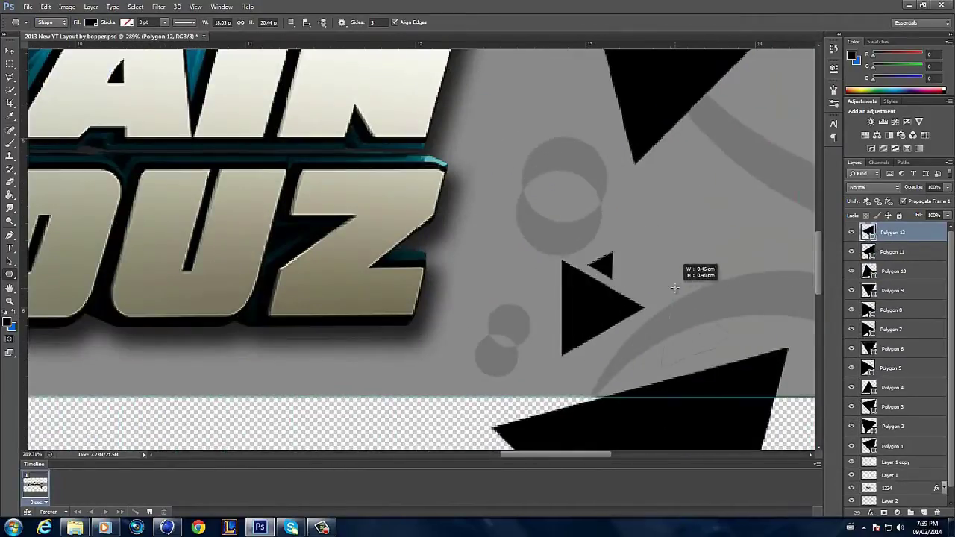
scroll(675, 288, down, 3)
scroll(478, 261, up, 2)
drag(537, 246, 500, 284)
drag(313, 127, 341, 122)
scroll(299, 227, up, 2)
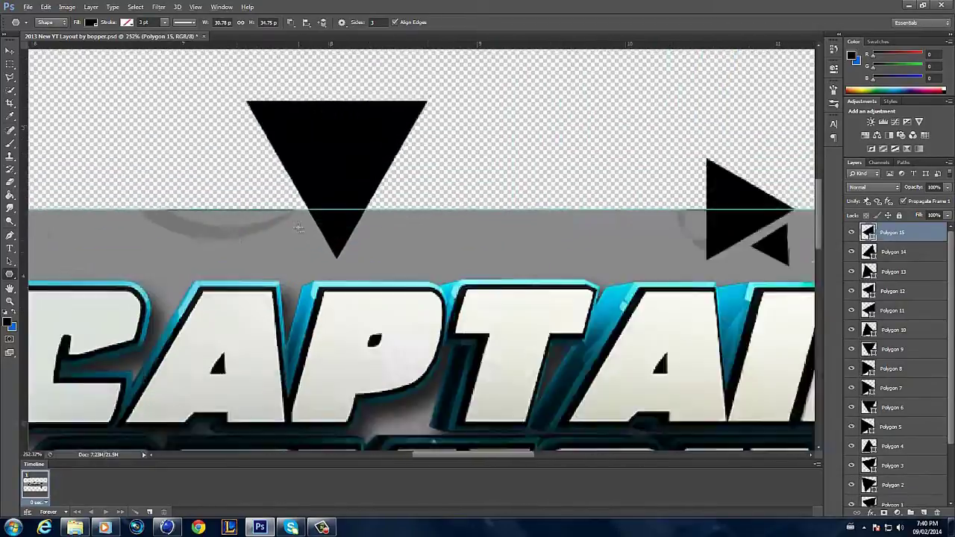
scroll(298, 227, up, 1)
scroll(298, 261, down, 4)
drag(380, 297, 386, 303)
Step: Finish the last triangle and merge all triangle layers into one shape
drag(501, 294, 494, 289)
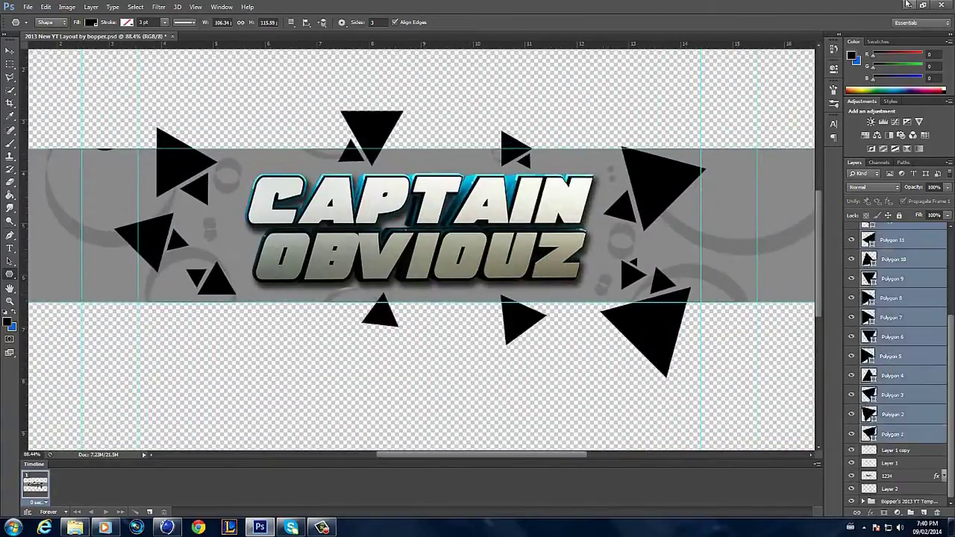
right_click(896, 232)
click(810, 367)
Step: Trace facet paths across each triangle with the Pen tool, zooming and panning between them
key(p)
scroll(157, 145, up, 5)
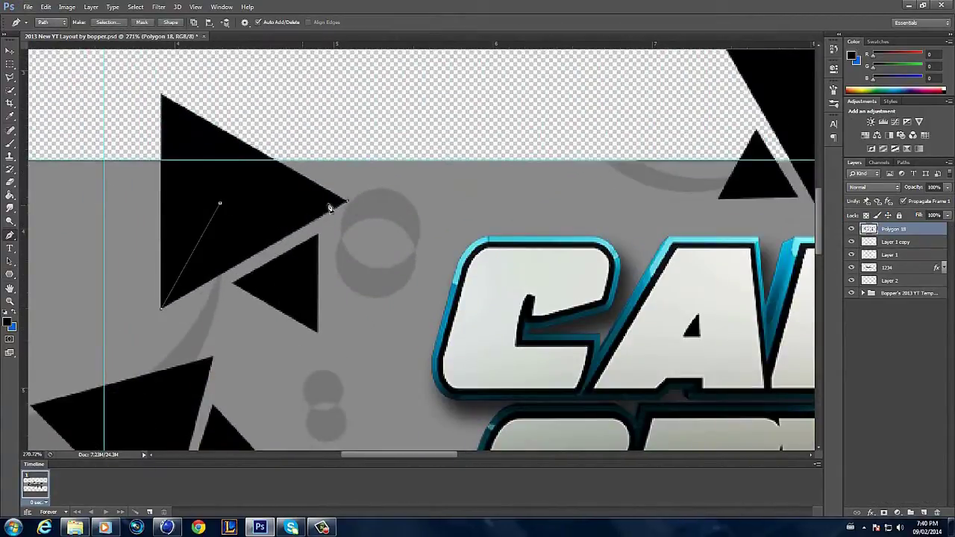
scroll(289, 290, down, 3)
scroll(230, 312, left, 2)
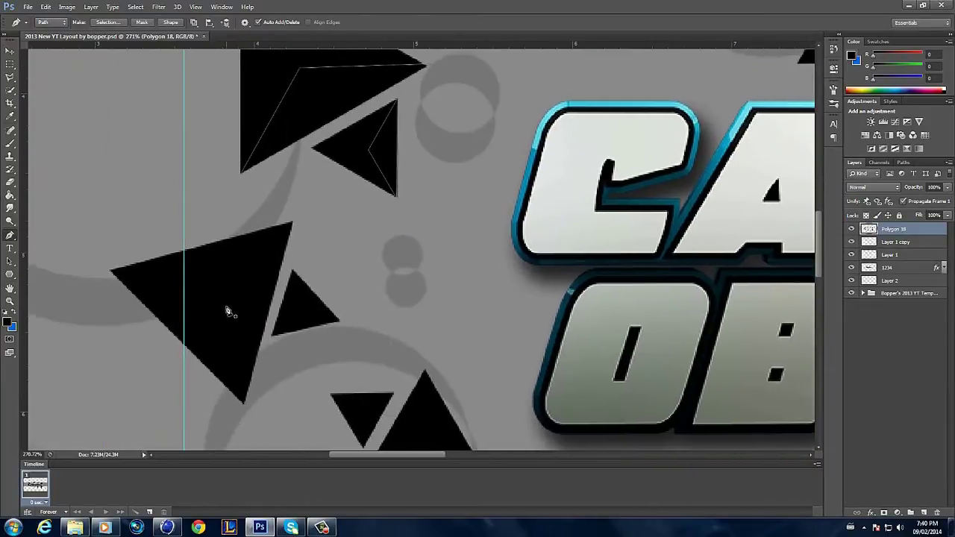
scroll(298, 317, down, 2)
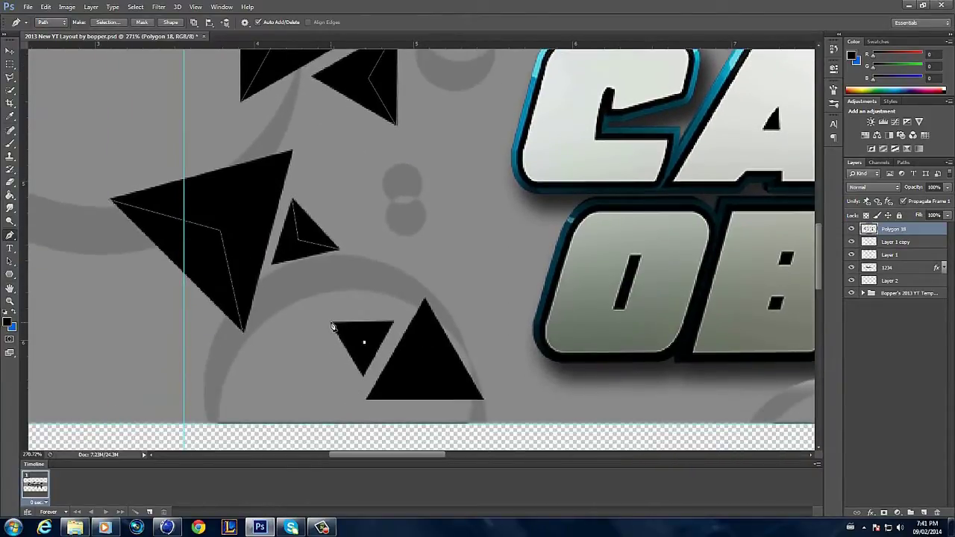
scroll(428, 371, up, 1)
scroll(550, 381, right, 5)
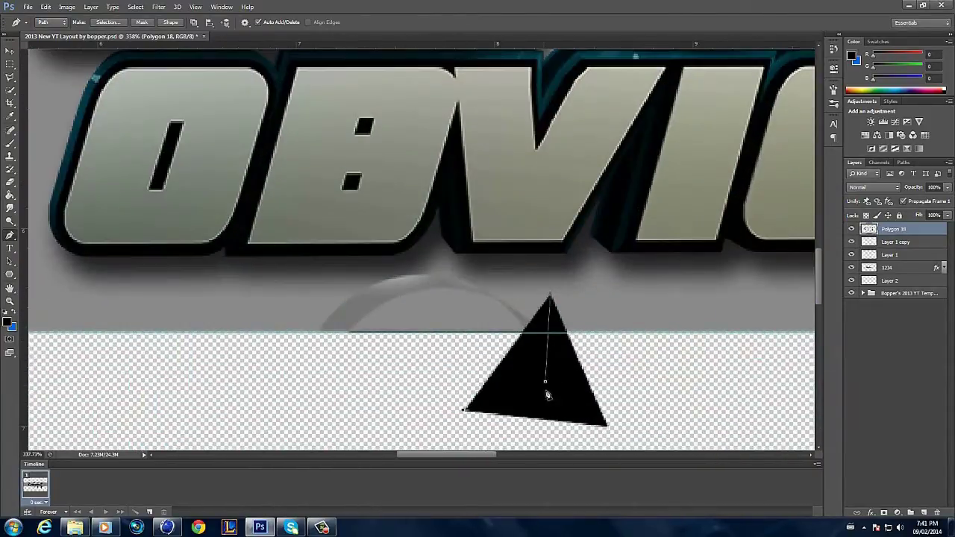
scroll(547, 395, down, 9)
scroll(379, 209, down, 2)
scroll(569, 134, up, 2)
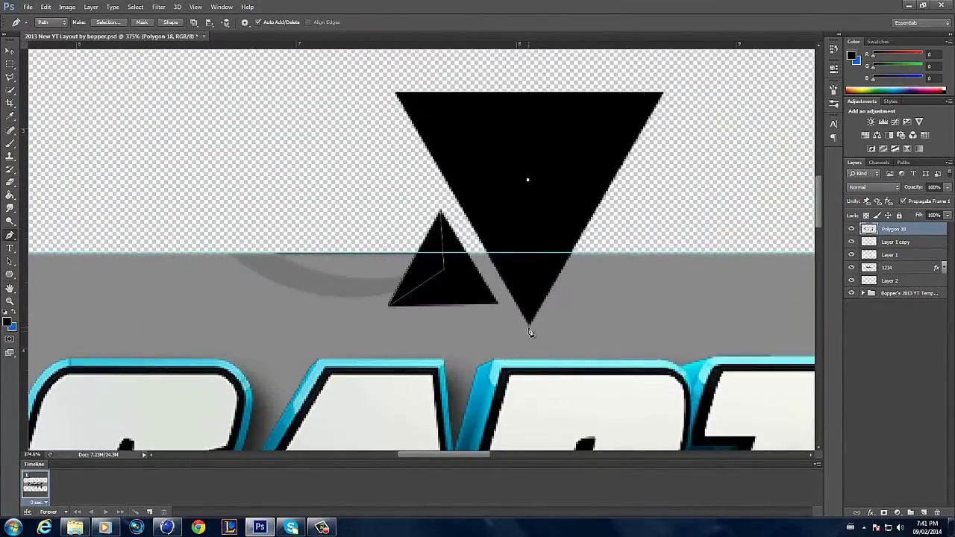
scroll(513, 206, up, 1)
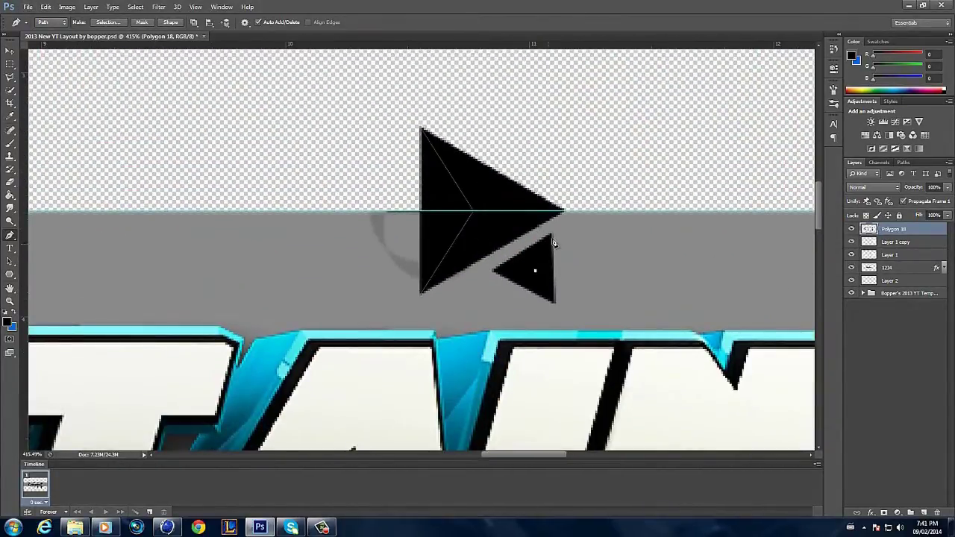
scroll(553, 314, down, 10)
scroll(443, 342, up, 10)
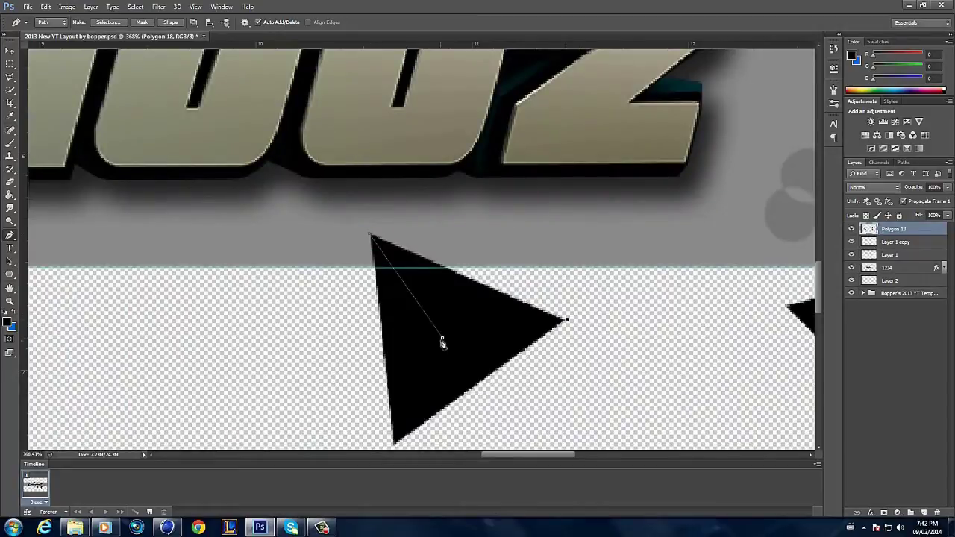
scroll(442, 342, down, 5)
scroll(481, 235, up, 5)
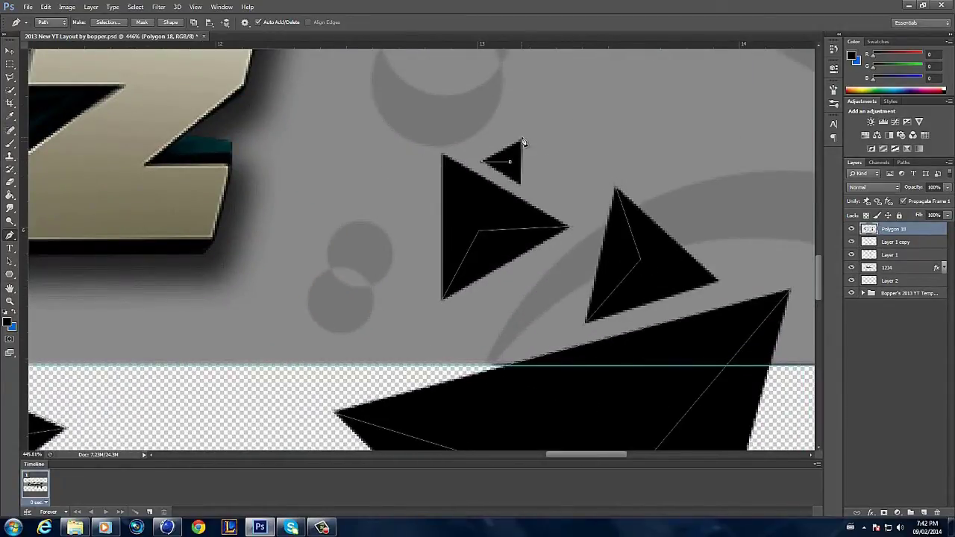
scroll(522, 142, down, 8)
scroll(541, 229, up, 7)
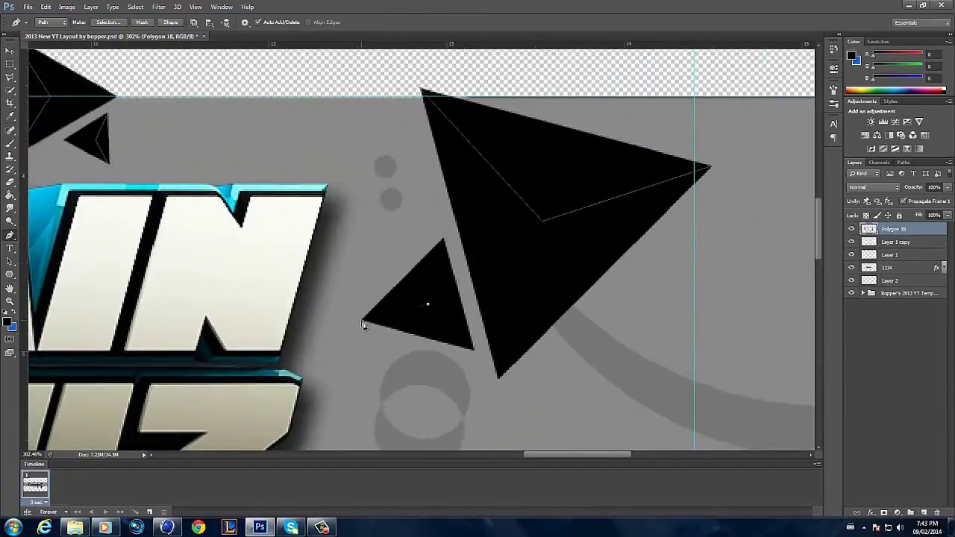
scroll(363, 324, down, 8)
Step: Lighten the triangle facets with Hue/Saturation and blend the triangle layer lightly into the band
key(ctrl+u)
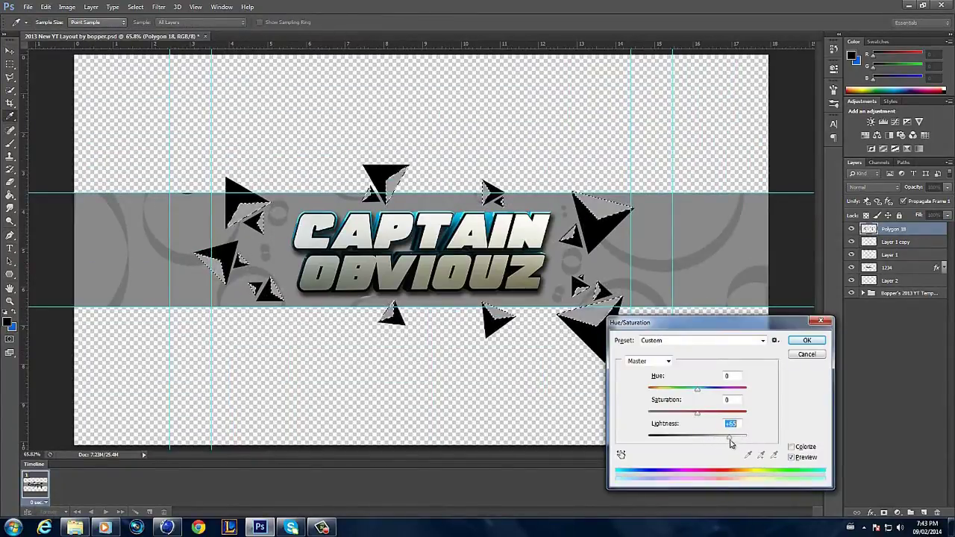
click(807, 341)
click(875, 187)
click(866, 267)
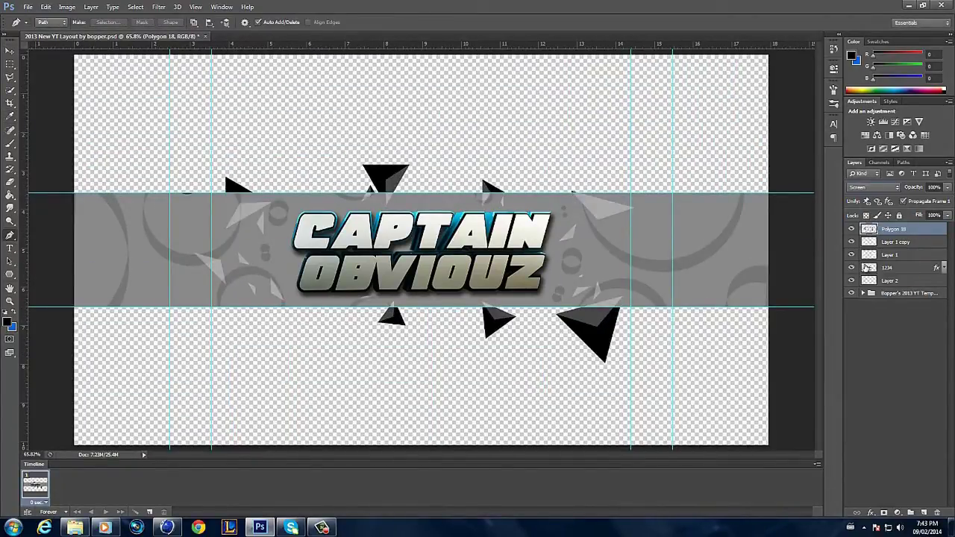
Step: Delete the triangles lying below and above the band, then deselect
drag(60, 432, 810, 306)
key(Delete)
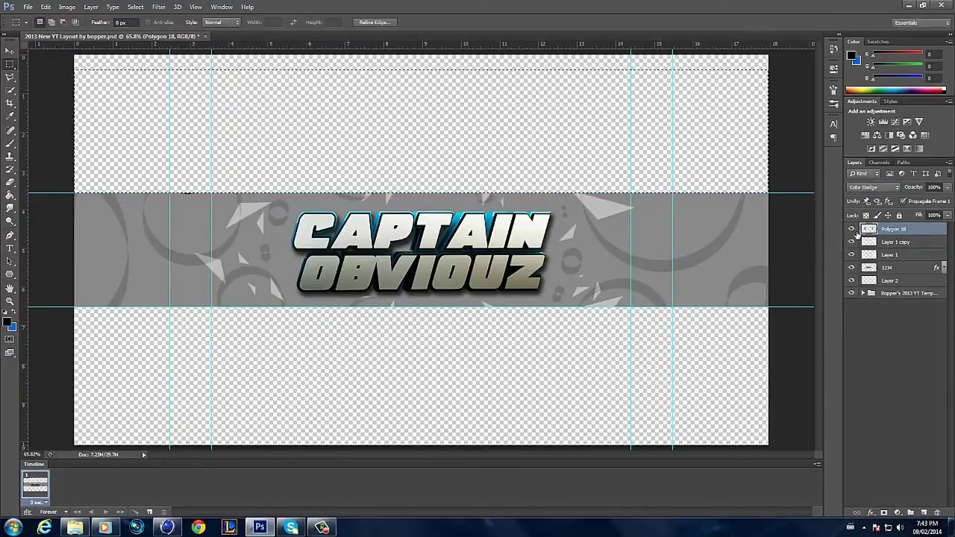
key(ctrl+t)
key(Return)
key(ctrl+d)
Step: Reposition the triangle layer within the band with a free transform
key(ctrl+t)
drag(575, 237, 565, 241)
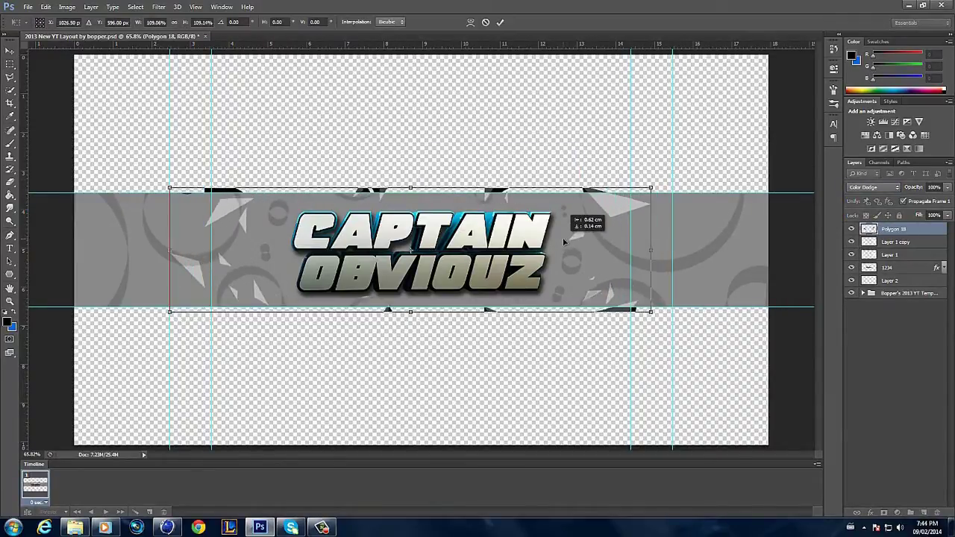
drag(661, 183, 657, 195)
key(Return)
Step: Rotate the copied triangles above the band about half a turn
key(m)
drag(121, 103, 754, 193)
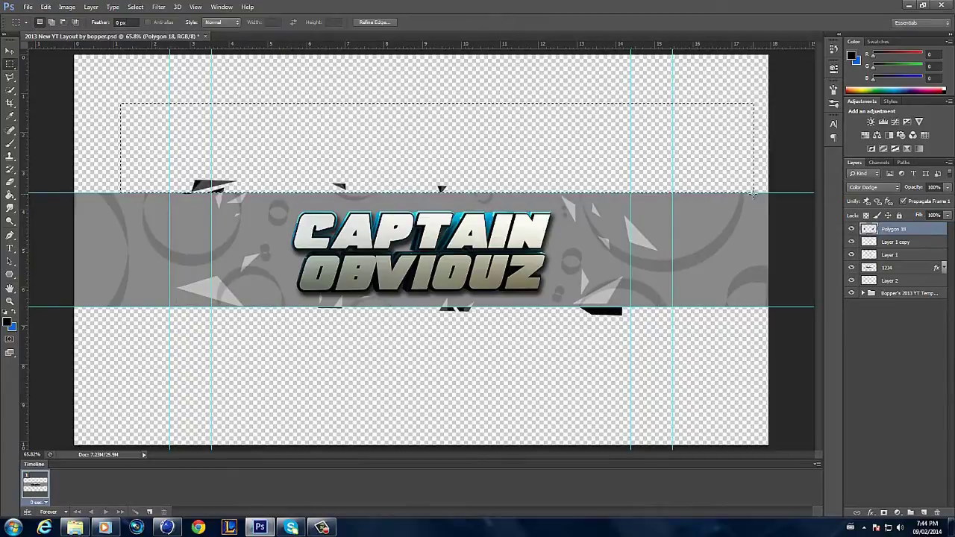
key(ctrl+t)
drag(672, 182, 280, 329)
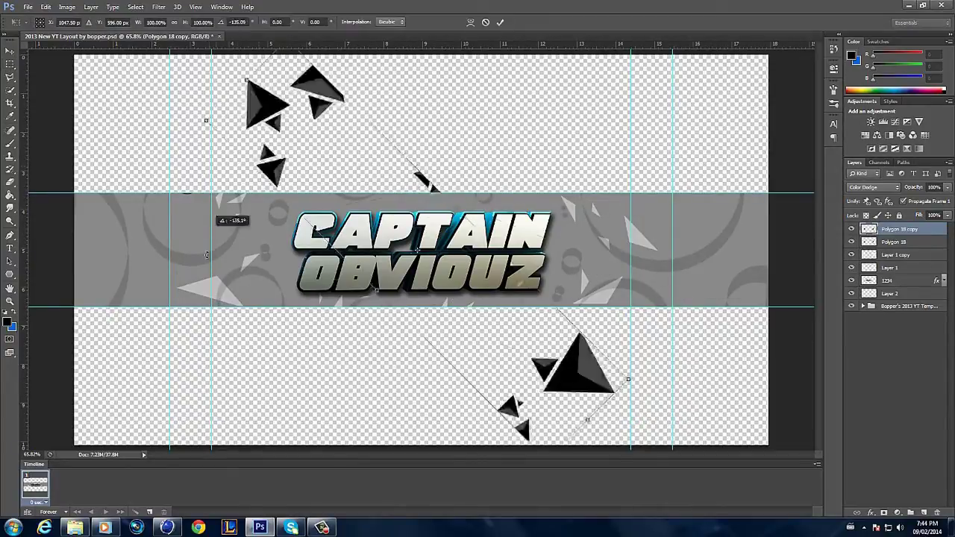
Step: Enlarge the lower 1234 title layer slightly behind its copy
click(895, 280)
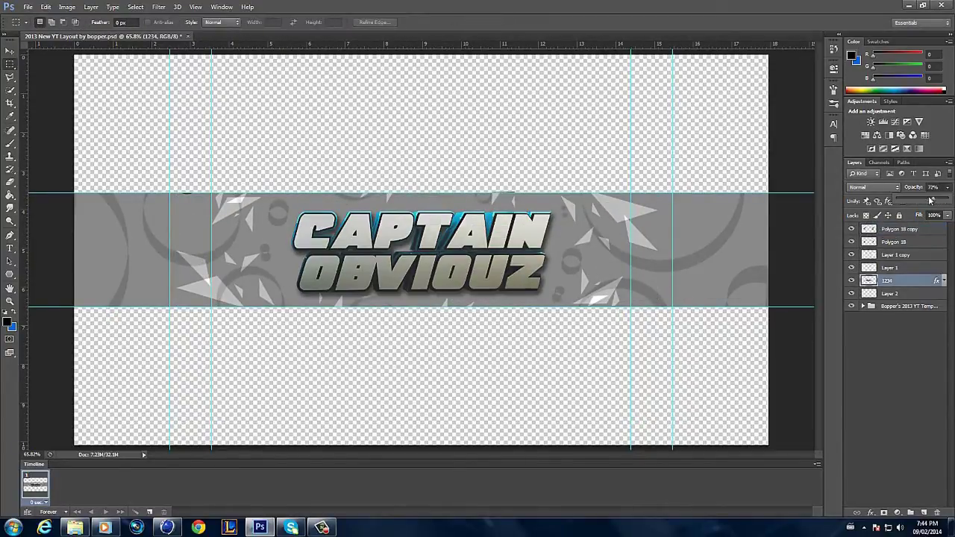
scroll(874, 187, down, 4)
scroll(868, 209, down, 2)
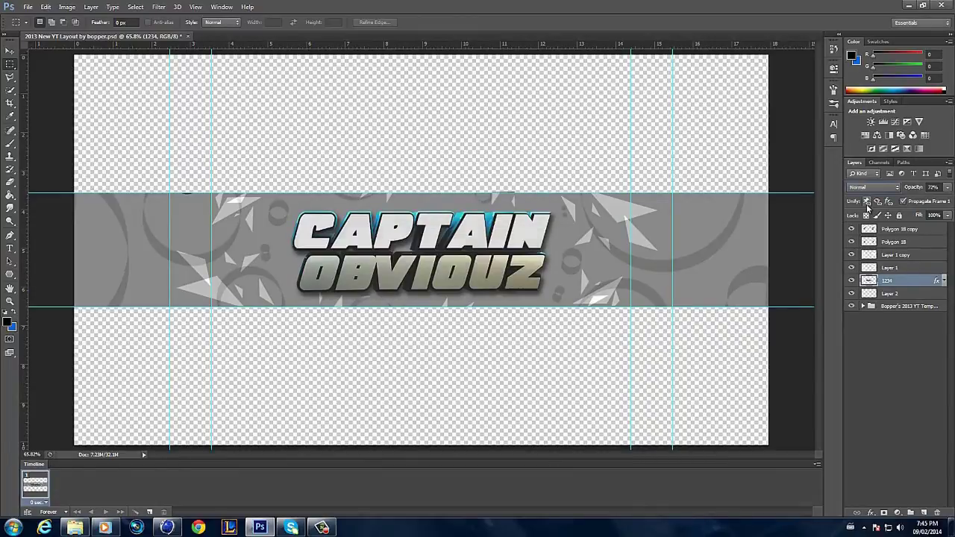
key(ctrl+t)
drag(552, 211, 571, 204)
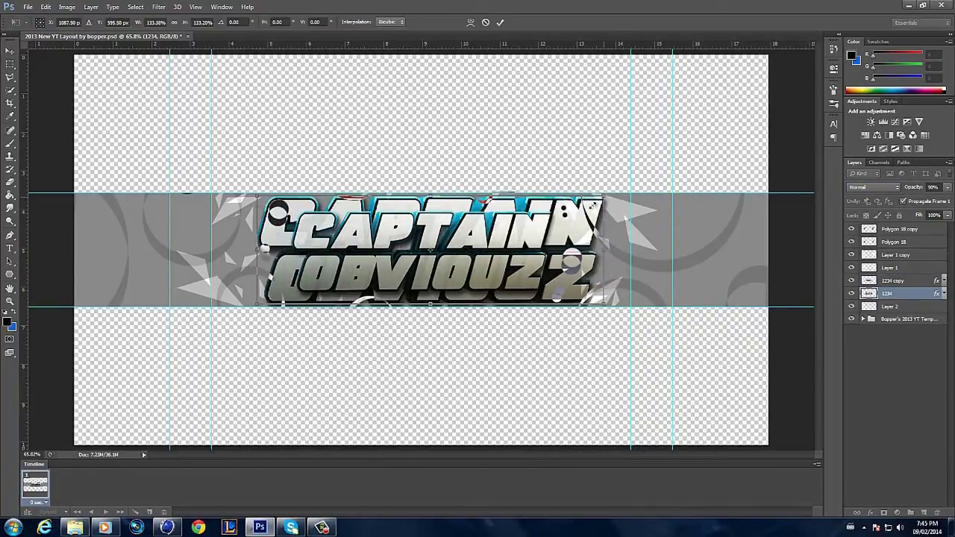
key(Return)
Step: Move the title layers above the triangle shapes and set the lower one to Hue blending
drag(890, 256, 890, 254)
click(874, 188)
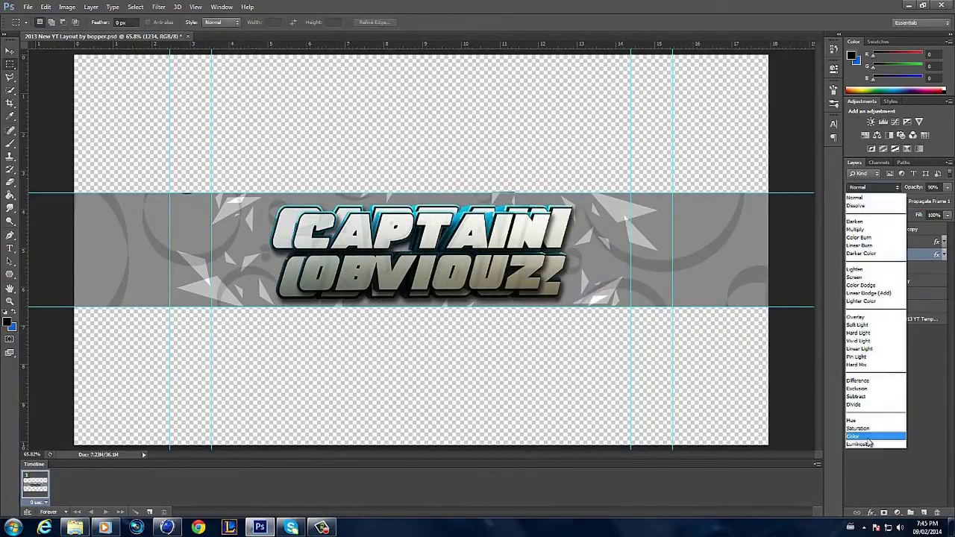
click(860, 433)
key(Up)
key(Up)
Step: Nudge the lower title layer and stretch it slightly wider and taller
key(ctrl+t)
drag(408, 272, 415, 278)
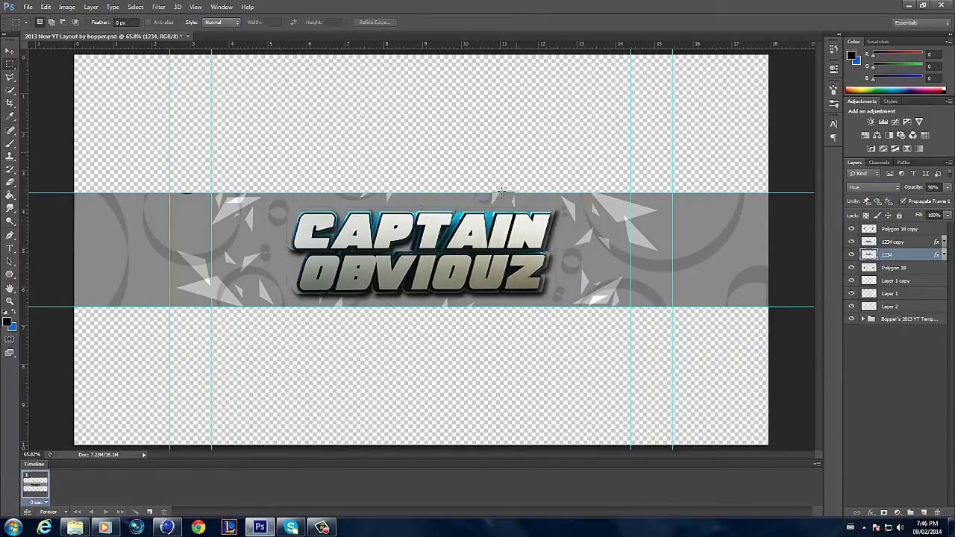
scroll(502, 192, up, 3)
key(ctrl+t)
scroll(368, 142, down, 2)
drag(662, 216, 662, 216)
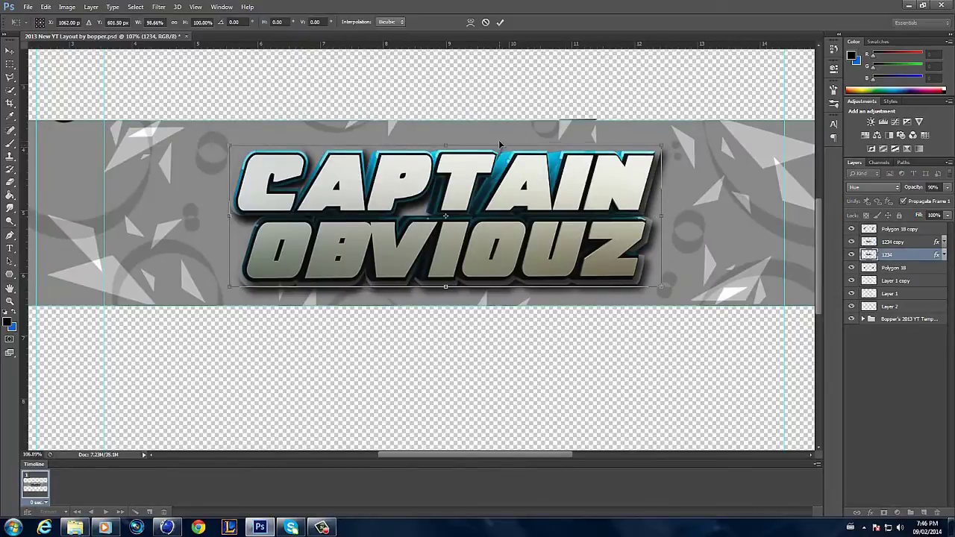
drag(445, 282, 445, 287)
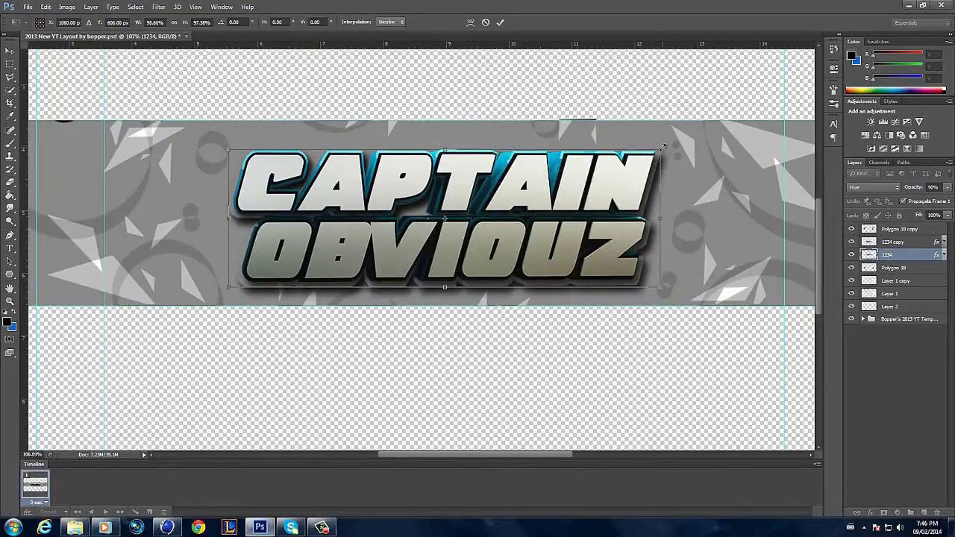
Step: Draw a thin blue line along the band's top edge on the top layer
click(500, 22)
key(ctrl+0)
click(900, 230)
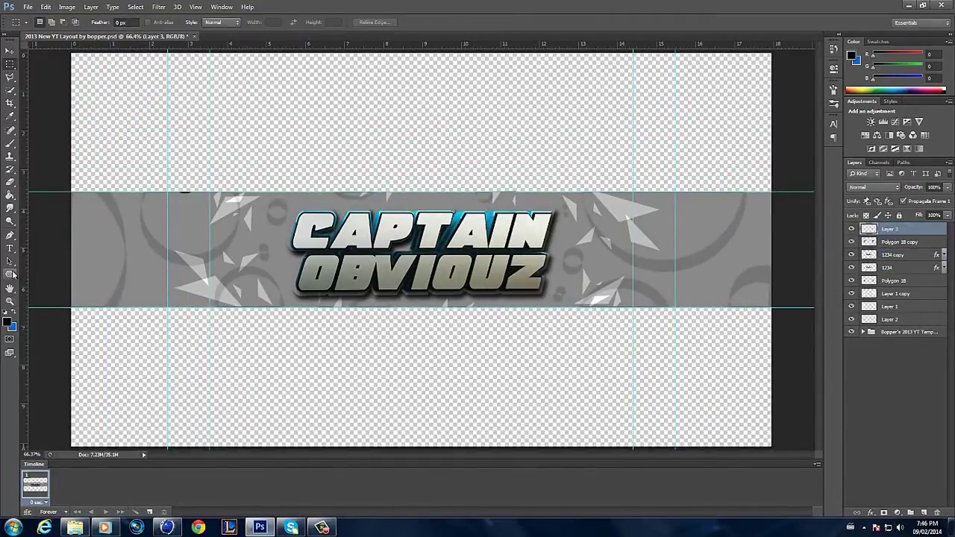
click(8, 321)
click(641, 331)
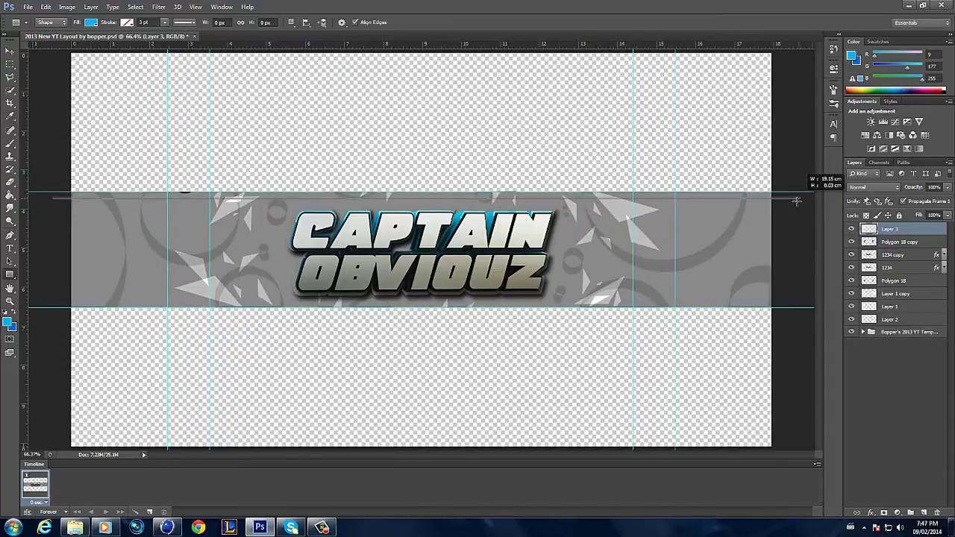
drag(52, 196, 797, 198)
Step: Duplicate the line onto the band's bottom edge and nudge the title slightly upward
key(ctrl+j)
key(ctrl+t)
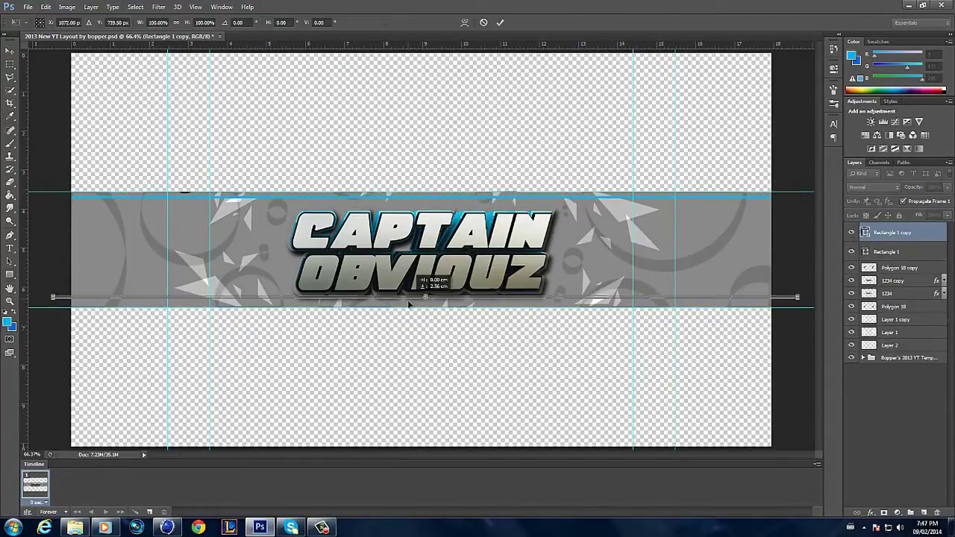
drag(409, 303, 409, 311)
key(Return)
drag(478, 259, 477, 255)
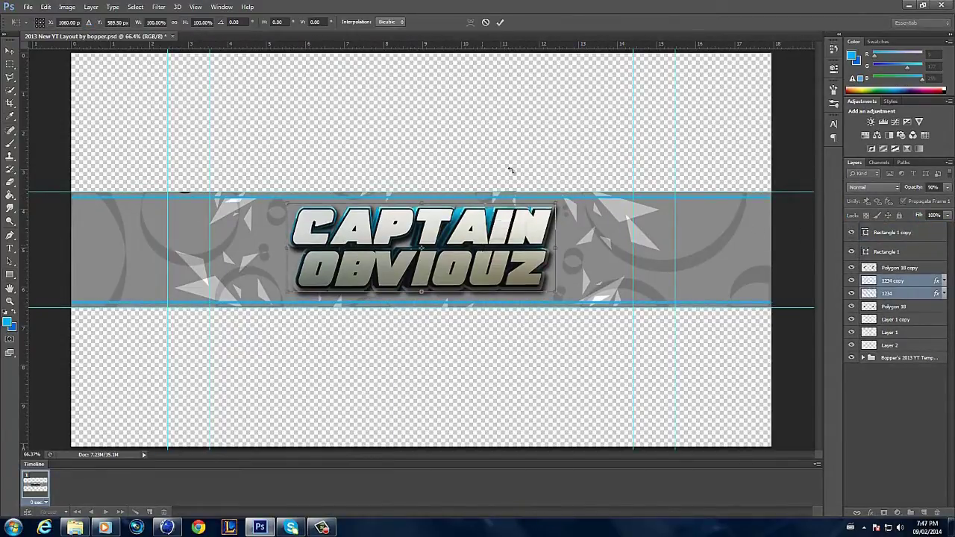
key(Return)
Step: Add a Drop Shadow effect to the blue lines
click(870, 513)
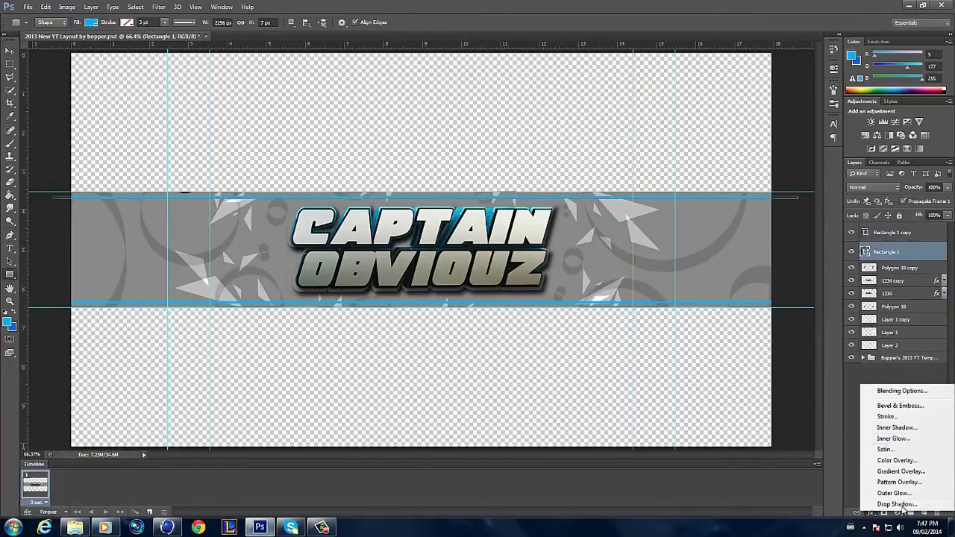
click(844, 524)
key(Return)
Step: Paint dark soft-brush shading around the canvas edges on a new layer
key(ctrl+shift+alt+n)
key(b)
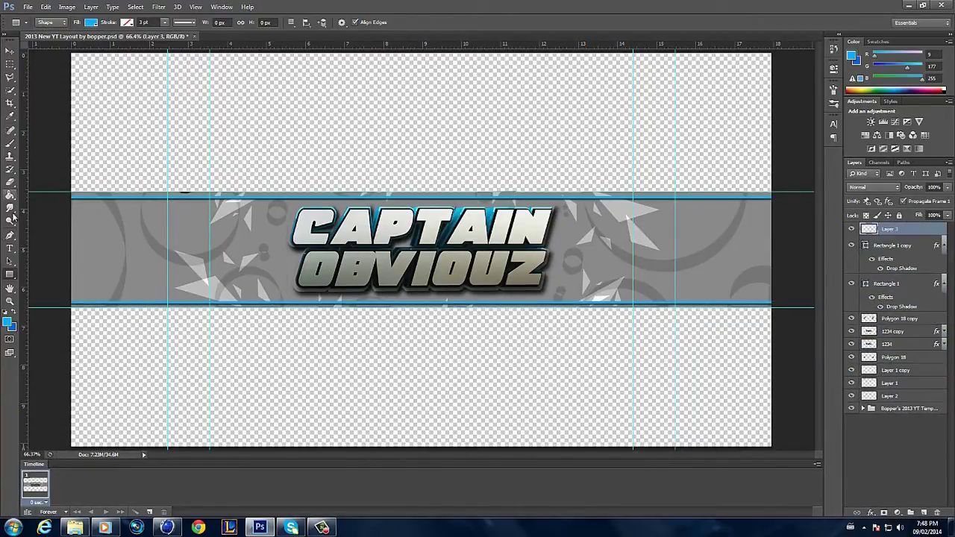
key(ctrl+minus)
click(9, 323)
click(624, 330)
drag(234, 299, 629, 215)
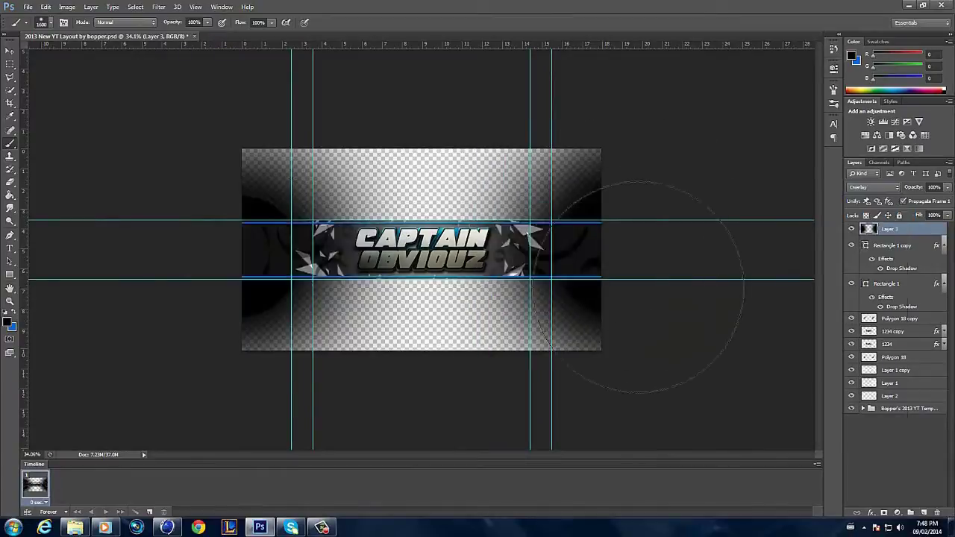
Step: Set the shading layer to Overlay blending
key(alt+shift+f)
key(ctrl+plus)
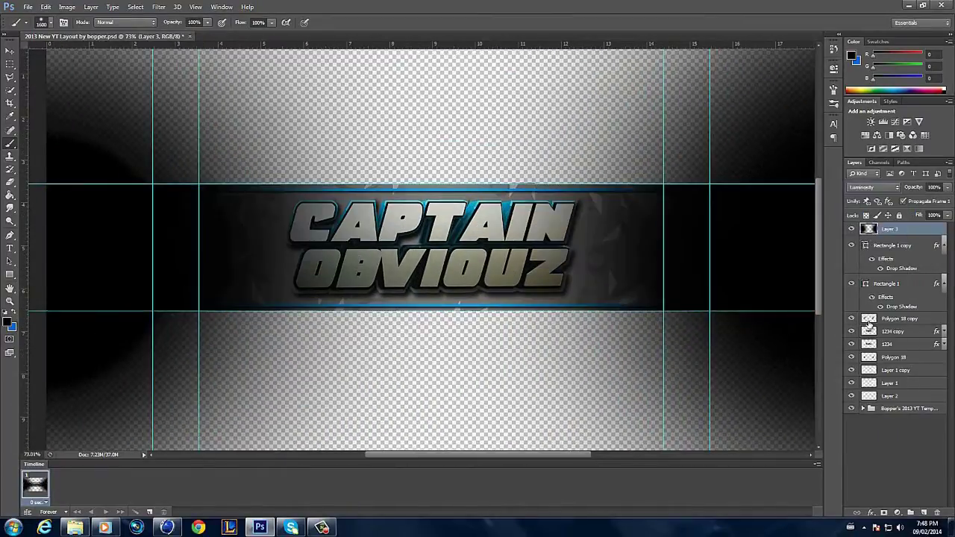
key(alt+shift+o)
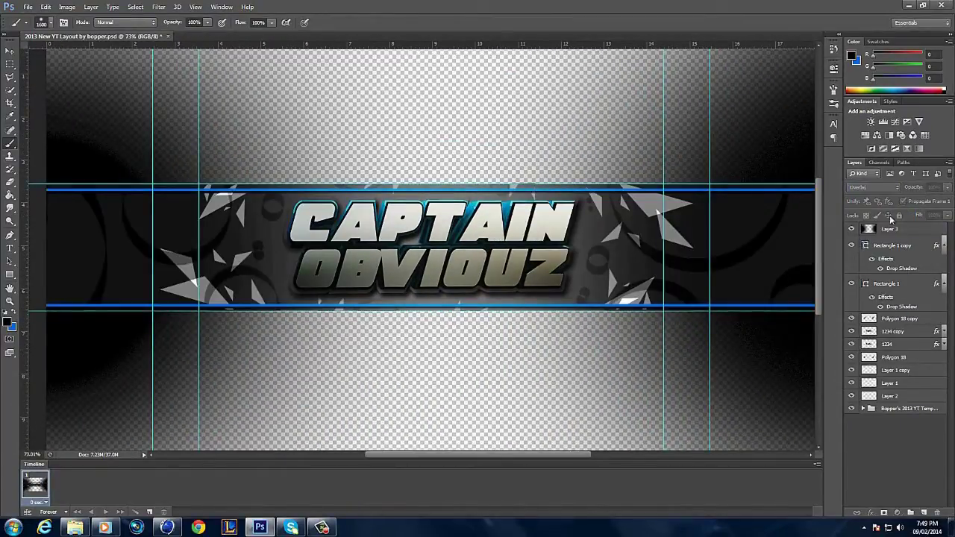
key(Return)
Step: Paint blue on the banner's sides and light-blue glow top and bottom, merged into the shading
key(ctrl+minus)
click(9, 322)
click(625, 331)
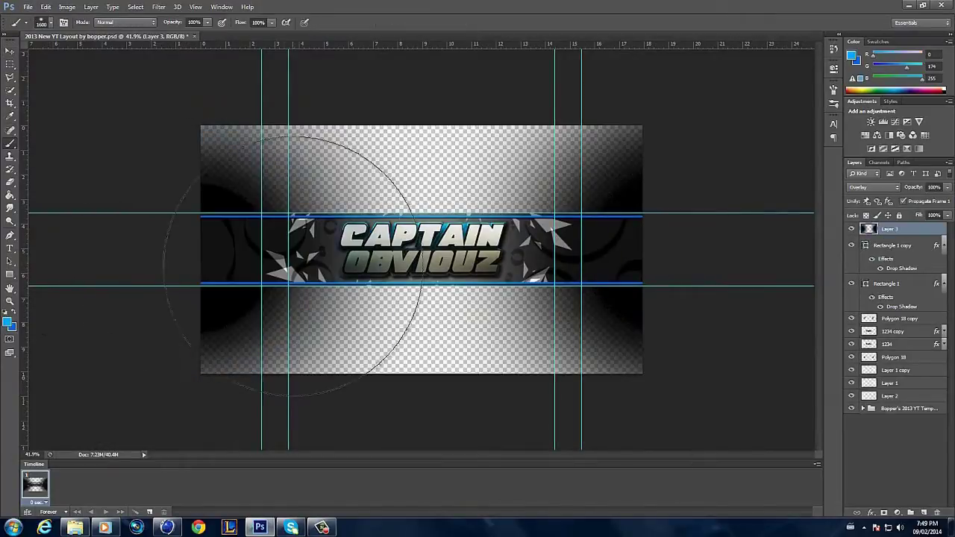
key(ctrl+shift+alt+n)
click(216, 247)
click(627, 246)
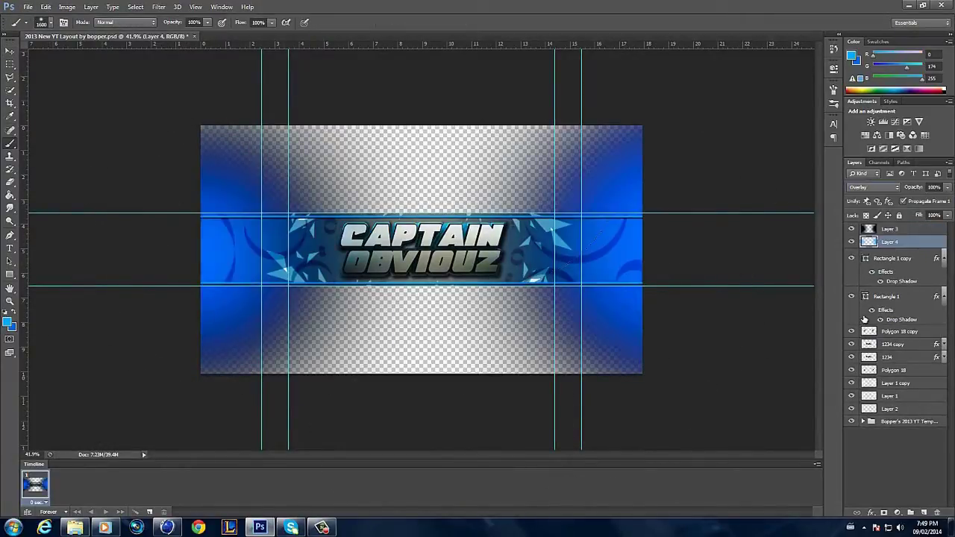
click(424, 168)
click(416, 330)
key(alt+bracketright)
Step: Delete the glow above and below the banner band
key(ctrl+e)
key(m)
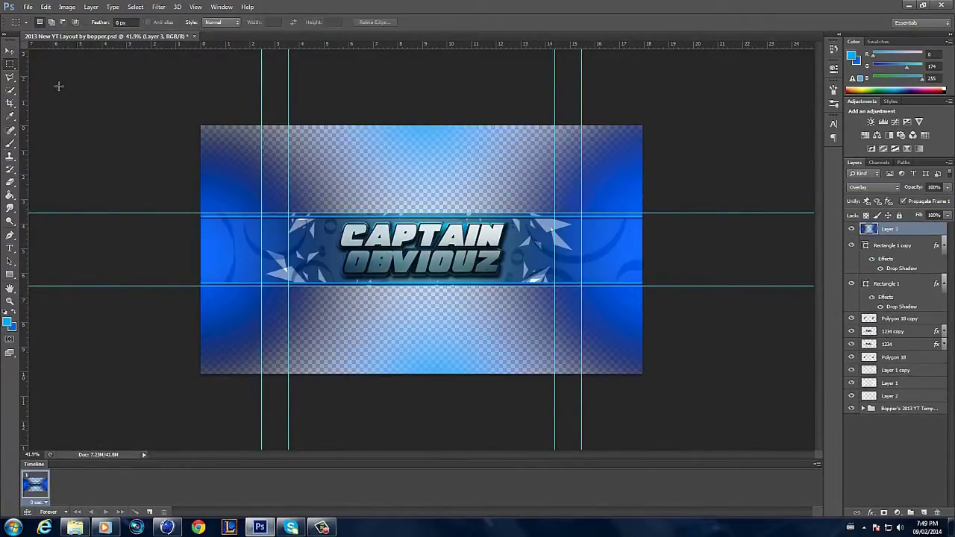
drag(59, 85, 657, 215)
key(Delete)
drag(657, 287, 149, 418)
key(Delete)
scroll(418, 250, up, 2)
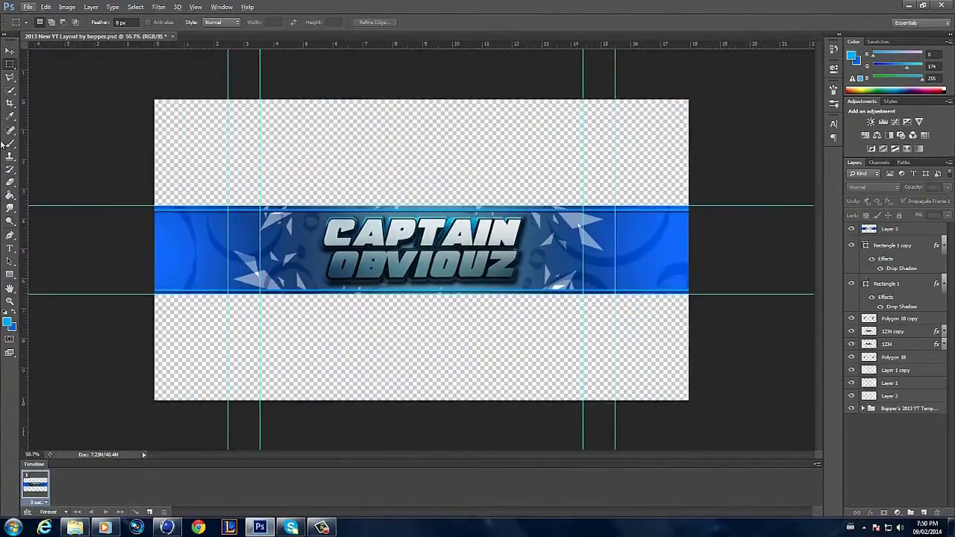
Step: Draw a large white circle over the banner centre
key(e)
right_click(132, 224)
key(Escape)
scroll(418, 250, down, 8)
scroll(746, 217, up, 3)
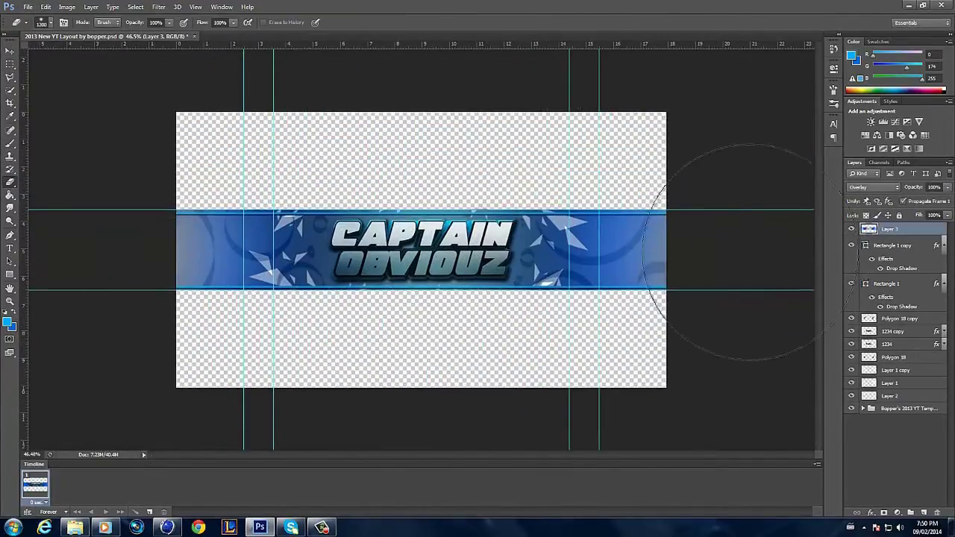
scroll(394, 363, up, 1)
scroll(686, 243, down, 2)
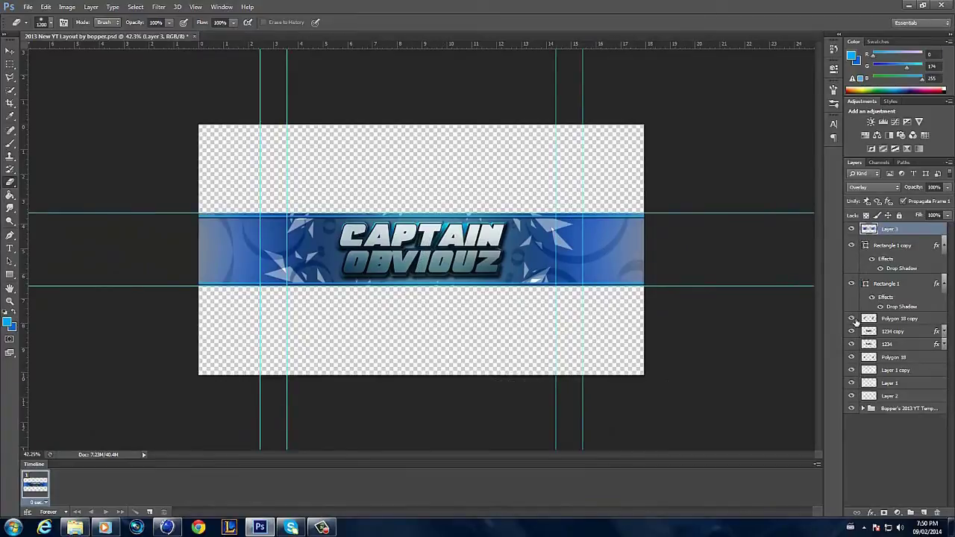
click(8, 323)
click(632, 331)
drag(421, 250, 574, 402)
Step: Rasterize the circle and cut out its centre to leave a white ring
key(ctrl+t)
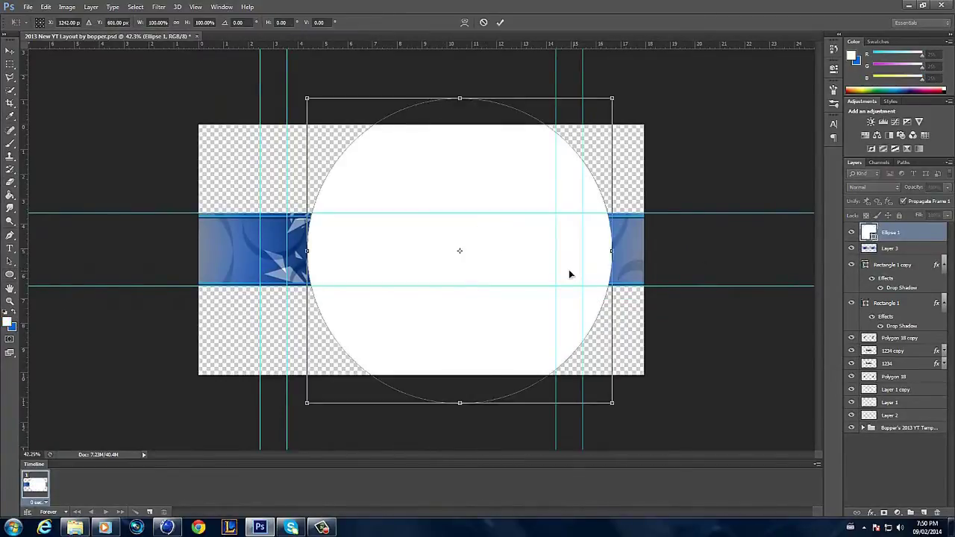
click(500, 23)
key(m)
drag(339, 124, 735, 109)
key(Delete)
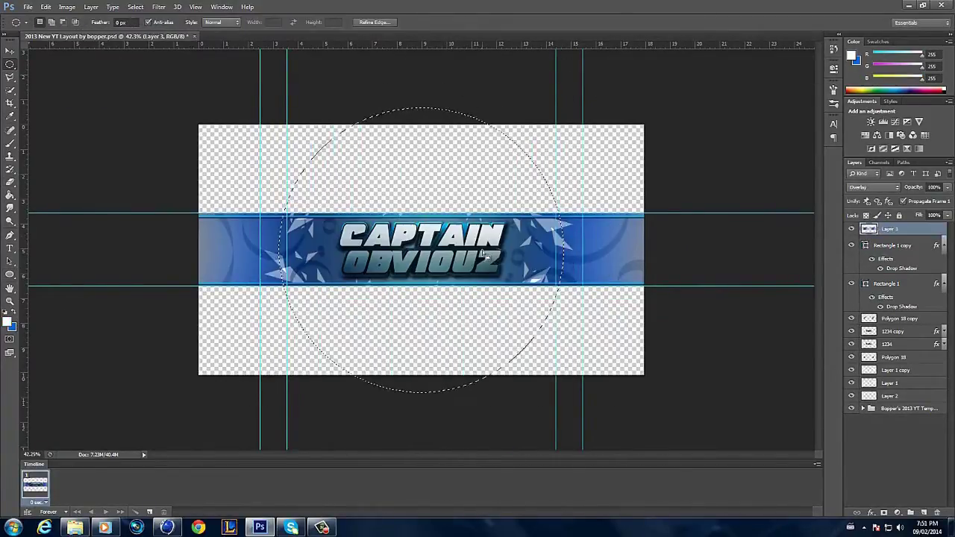
right_click(889, 232)
click(810, 204)
key(Delete)
key(ctrl+d)
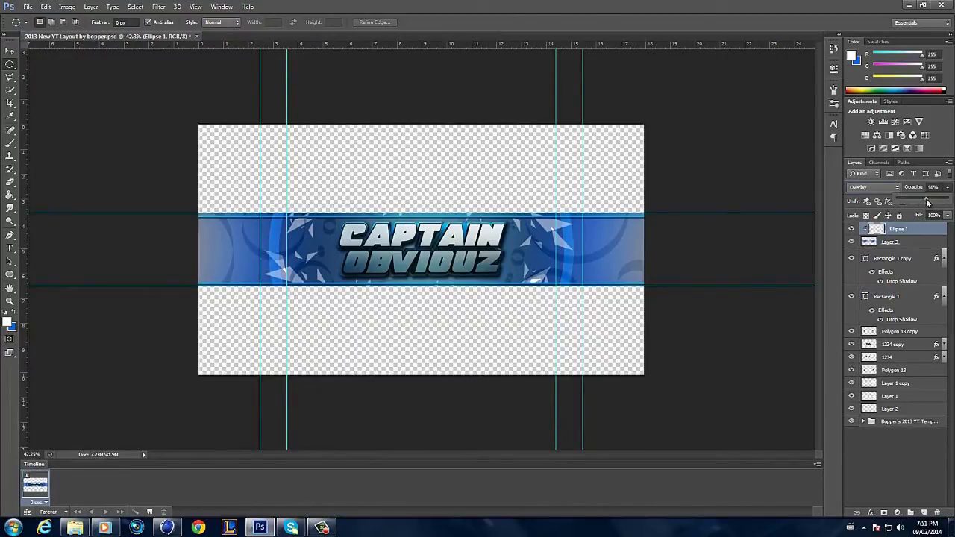
Step: Set the ring to 46% opacity, then duplicate and shrink the copy around the banner centre
drag(928, 202, 922, 202)
mouse_move(896, 229)
mouse_down()
mouse_move(897, 338)
mouse_move(899, 231)
mouse_up()
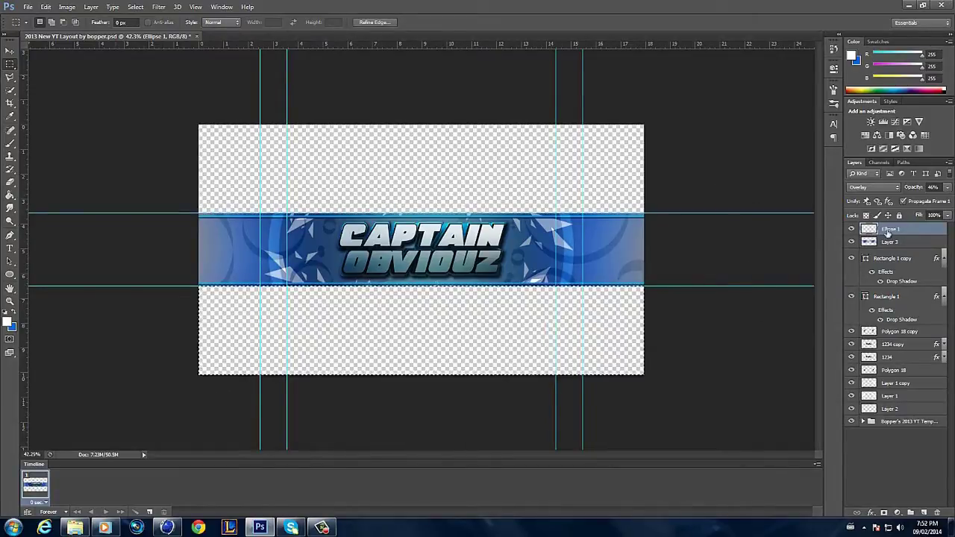
key(ctrl+j)
key(ctrl+t)
drag(574, 96, 502, 170)
drag(389, 310, 437, 274)
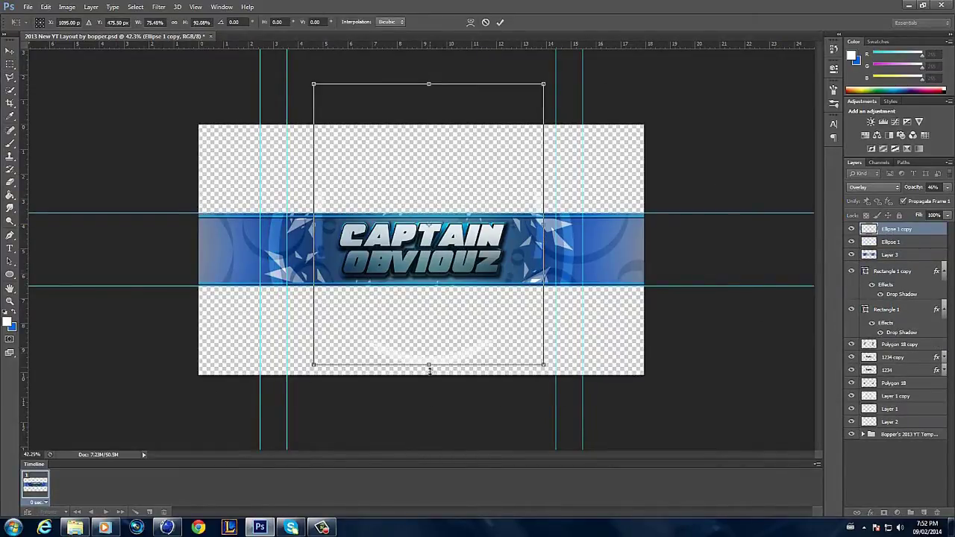
key(Return)
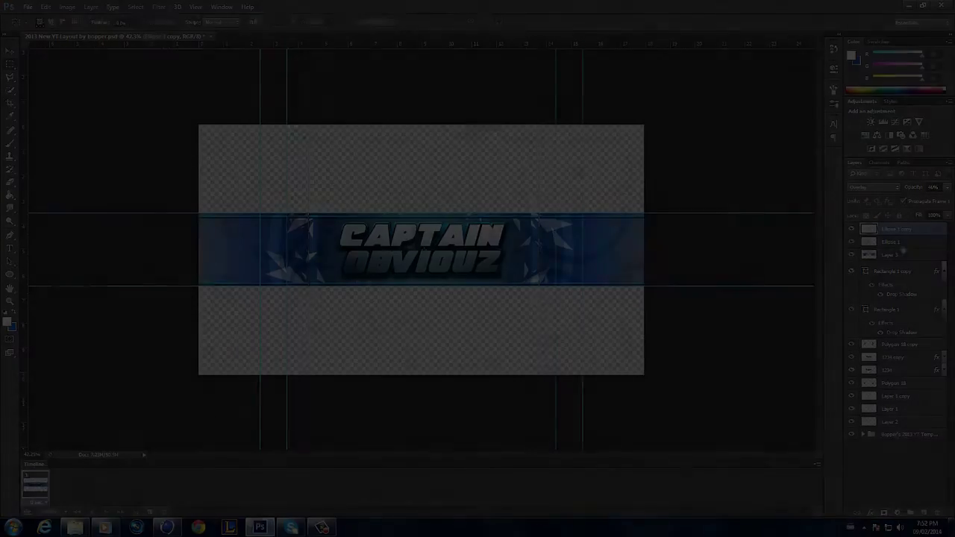